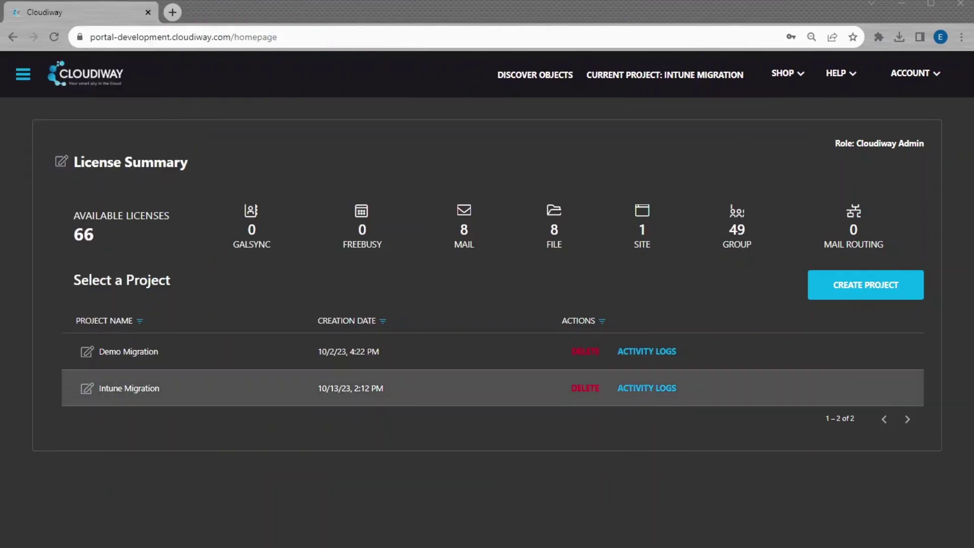
Open the Intune Migration project's connectors and start a new connector.
{"action": "left_click", "coordinate": [131, 391]}
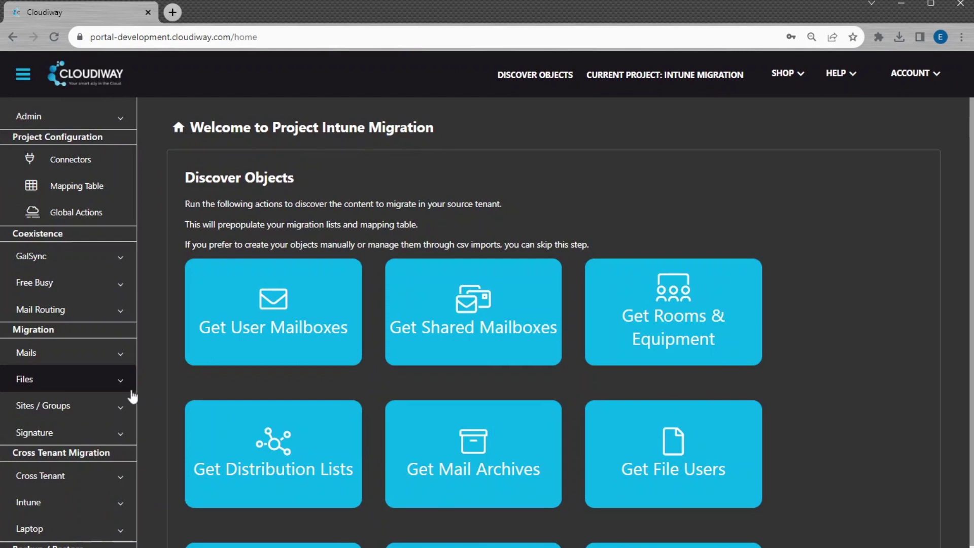
{"action": "left_click", "coordinate": [63, 161]}
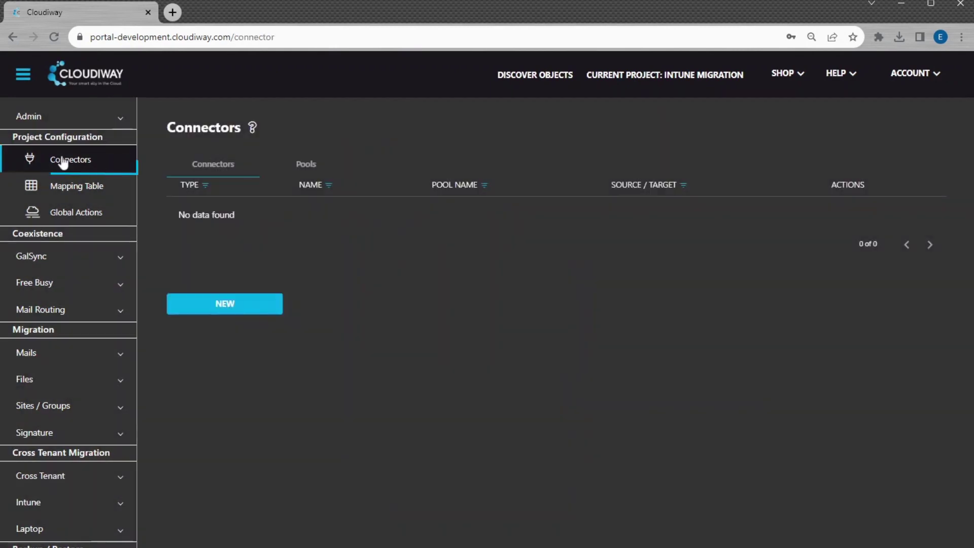
{"action": "left_click", "coordinate": [215, 309]}
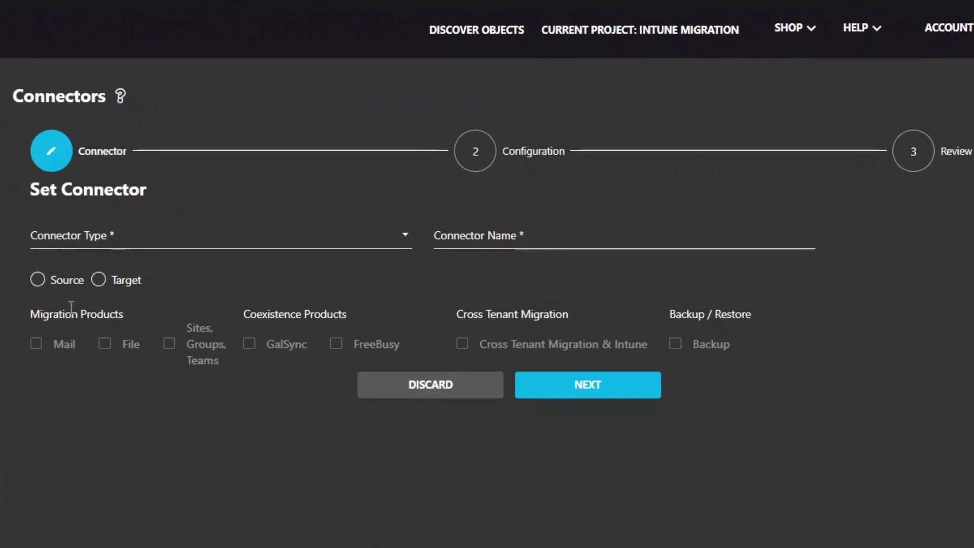
Define a Microsoft365 source connector named 'Source Tenant' with Cross Tenant Migration & Intune enabled.
{"action": "left_click", "coordinate": [65, 243]}
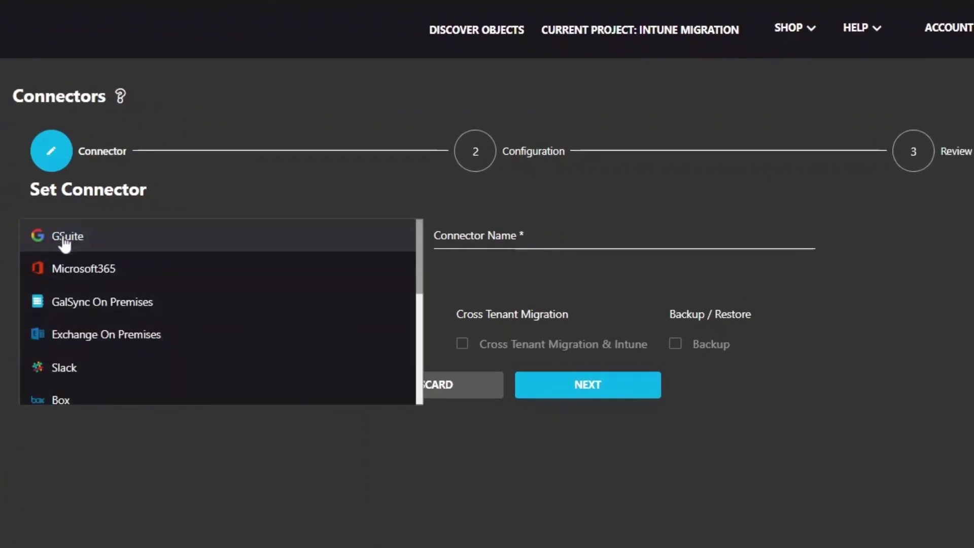
{"action": "left_click", "coordinate": [72, 274]}
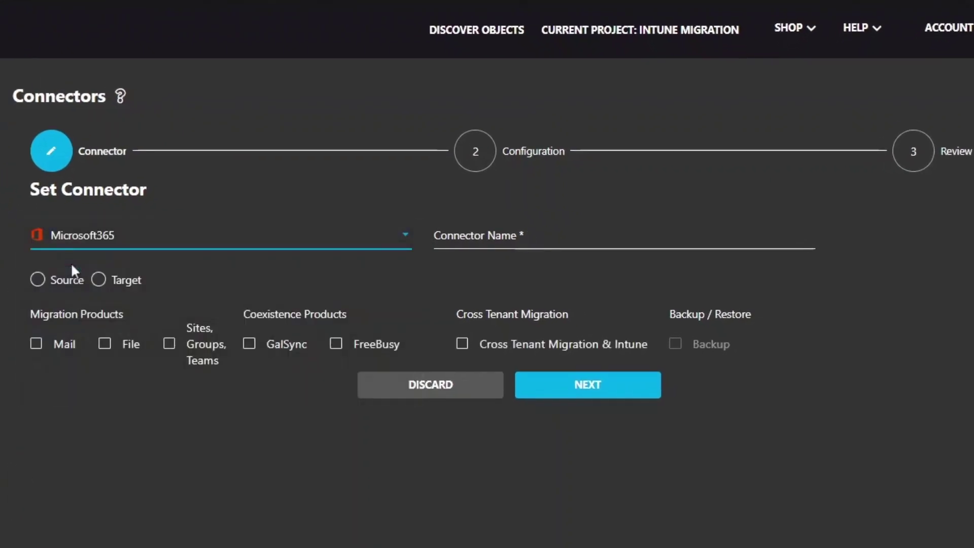
{"action": "left_click", "coordinate": [64, 281]}
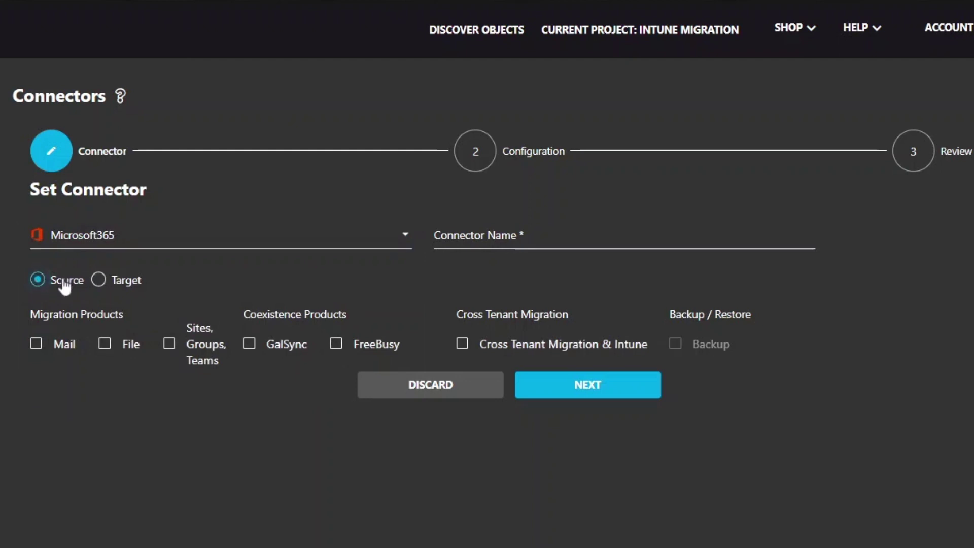
{"action": "left_click", "coordinate": [461, 344]}
{"action": "left_click", "coordinate": [468, 223]}
{"action": "type", "text": "S"}
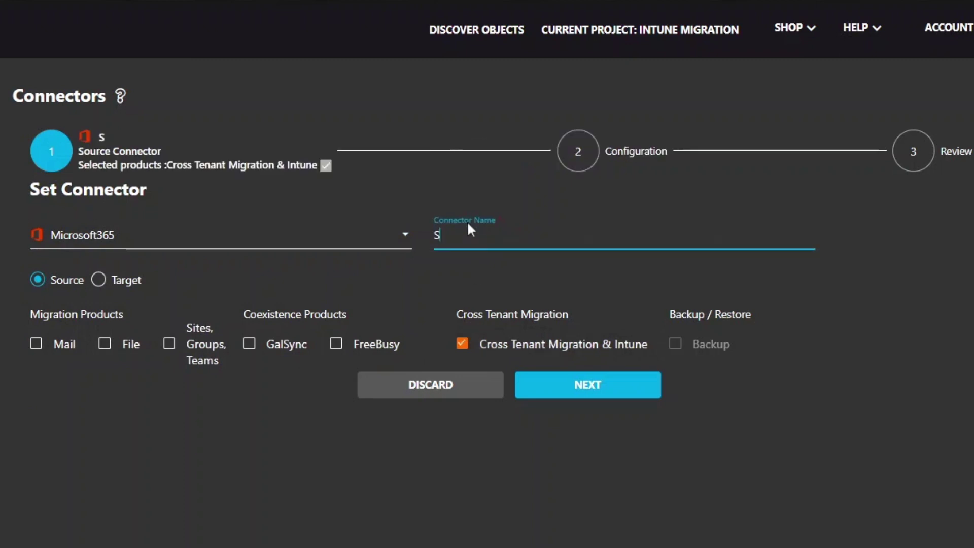
{"action": "type", "text": "ource Tenant"}
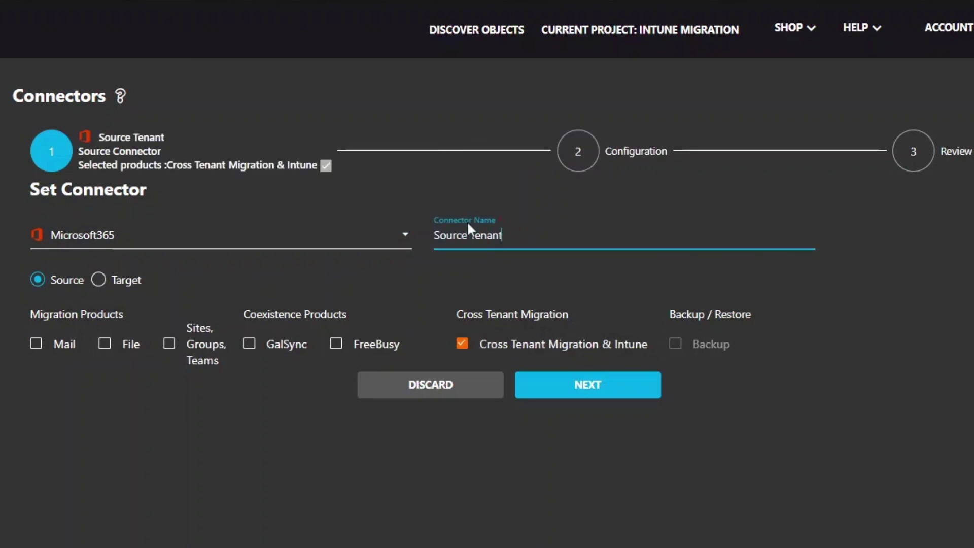
{"action": "left_click", "coordinate": [613, 387]}
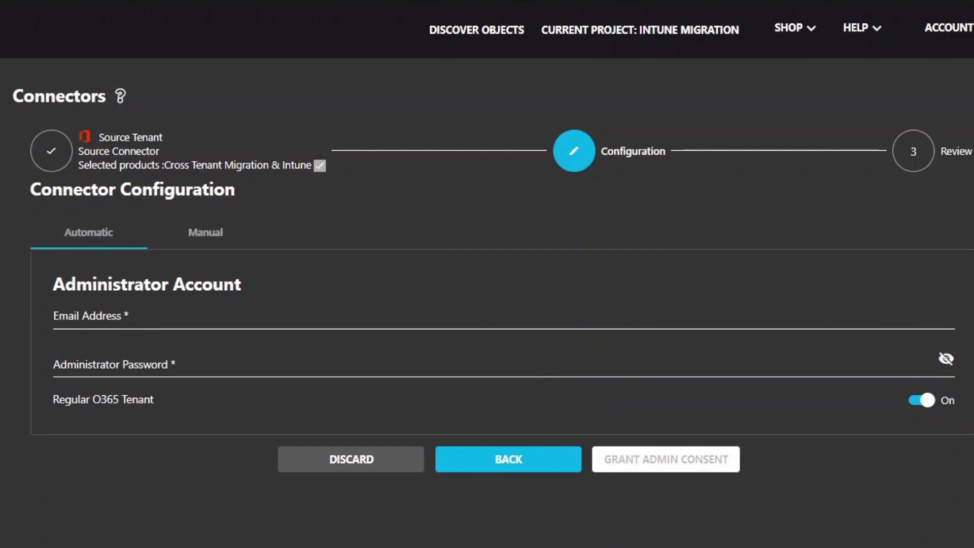
Paste the source administrator's e-mail and password in the Automatic tab, then request admin consent.
{"action": "left_click", "coordinate": [237, 317]}
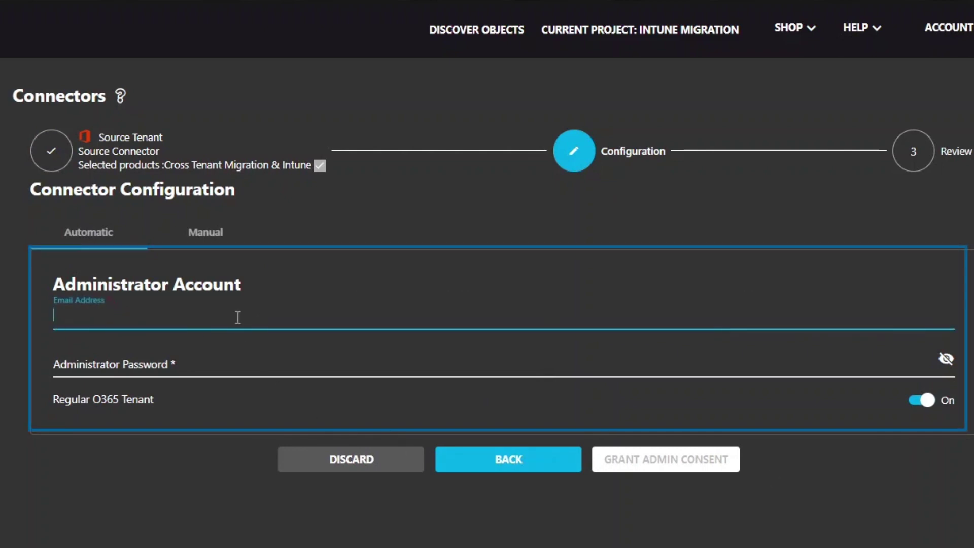
{"action": "key", "text": "ctrl+v"}
{"action": "left_click", "coordinate": [102, 363]}
{"action": "key", "text": "ctrl+v"}
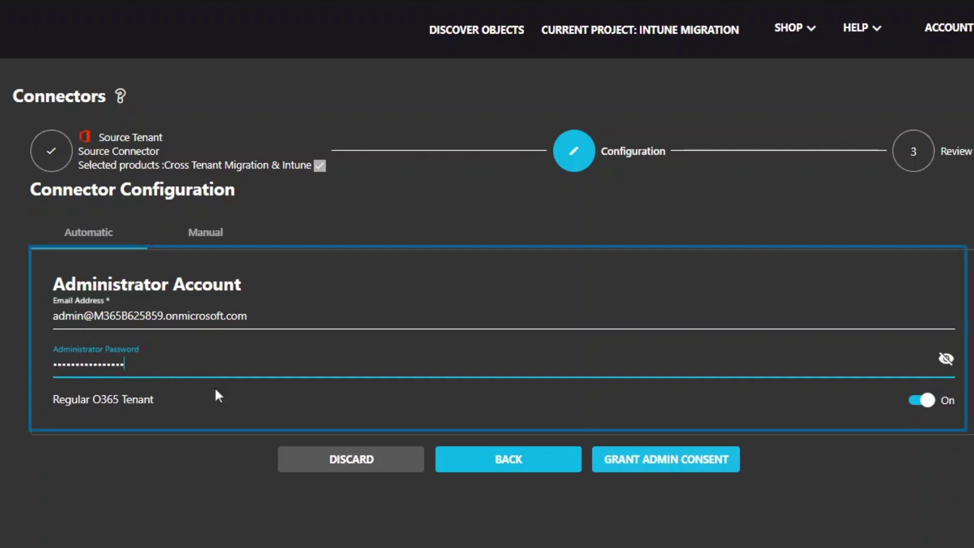
{"action": "left_click", "coordinate": [644, 461]}
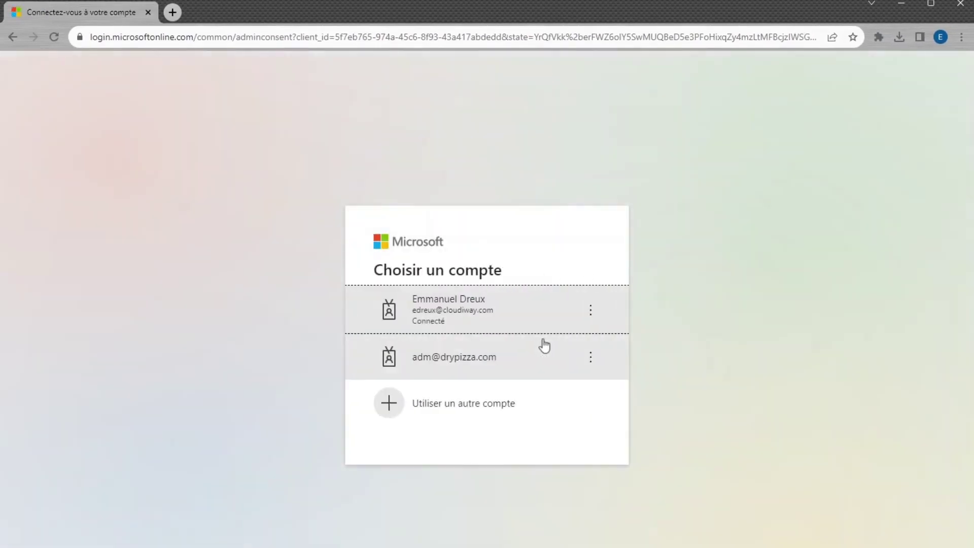
Switch to a different Microsoft account and enter the source administrator's e-mail.
{"action": "left_click", "coordinate": [481, 361]}
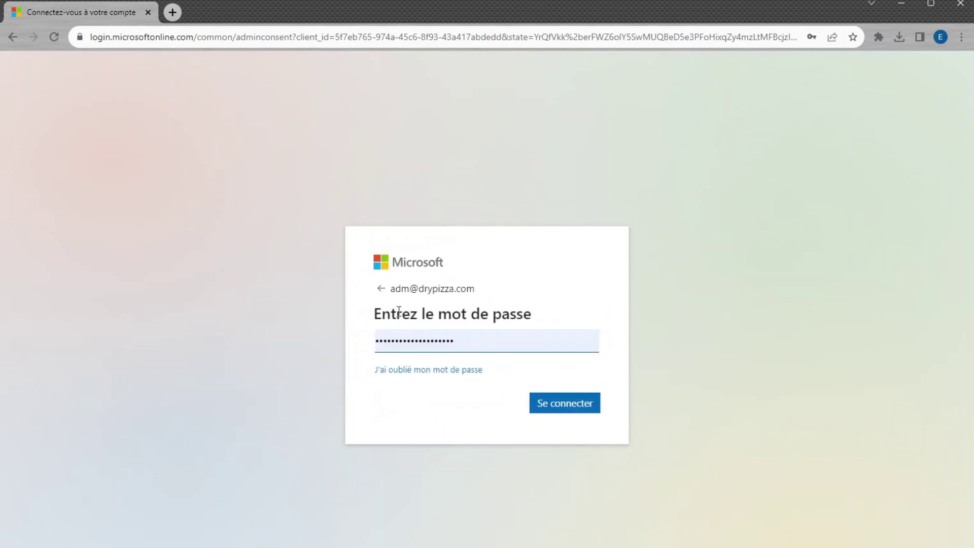
{"action": "left_click", "coordinate": [381, 289]}
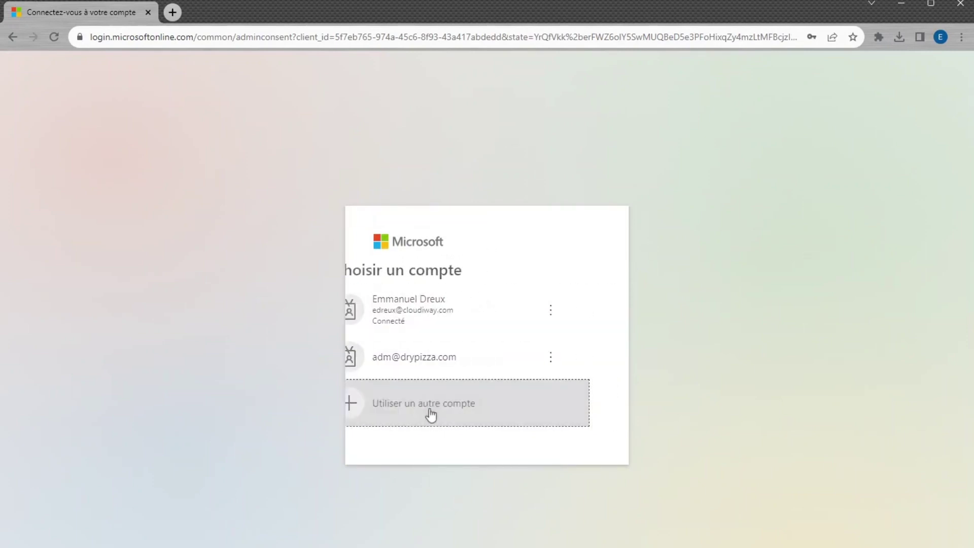
{"action": "left_click", "coordinate": [429, 410]}
{"action": "left_click_drag", "start_coordinate": [459, 296], "coordinate": [343, 291]}
{"action": "key", "text": "ctrl+v"}
{"action": "left_click", "coordinate": [568, 385]}
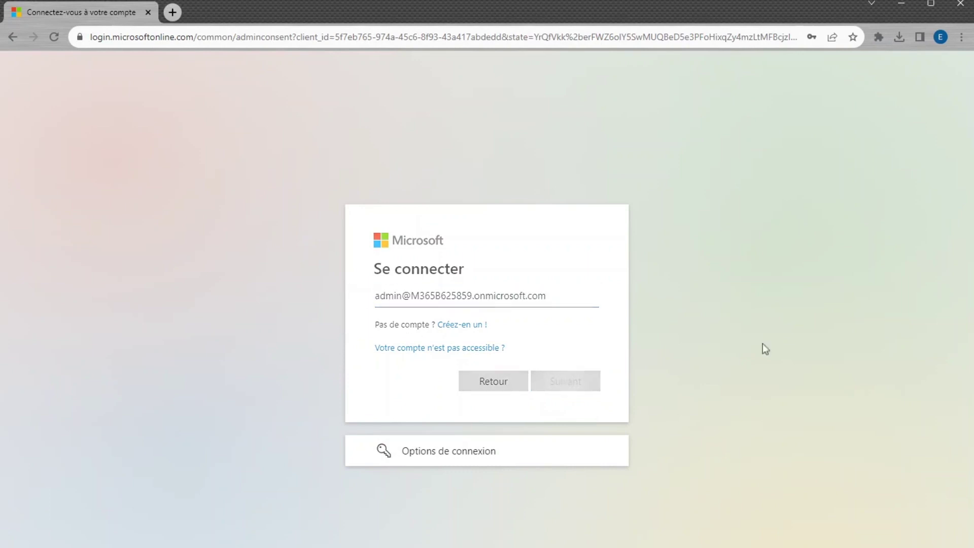
Sign in with the administrator password and accept the Cloudiway Source permissions.
{"action": "key", "text": "ctrl+v"}
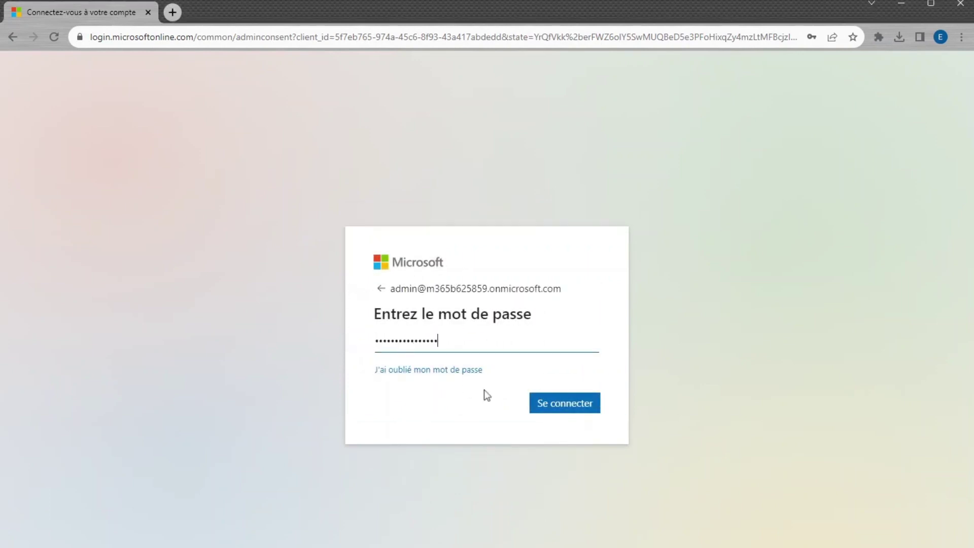
{"action": "left_click", "coordinate": [557, 404]}
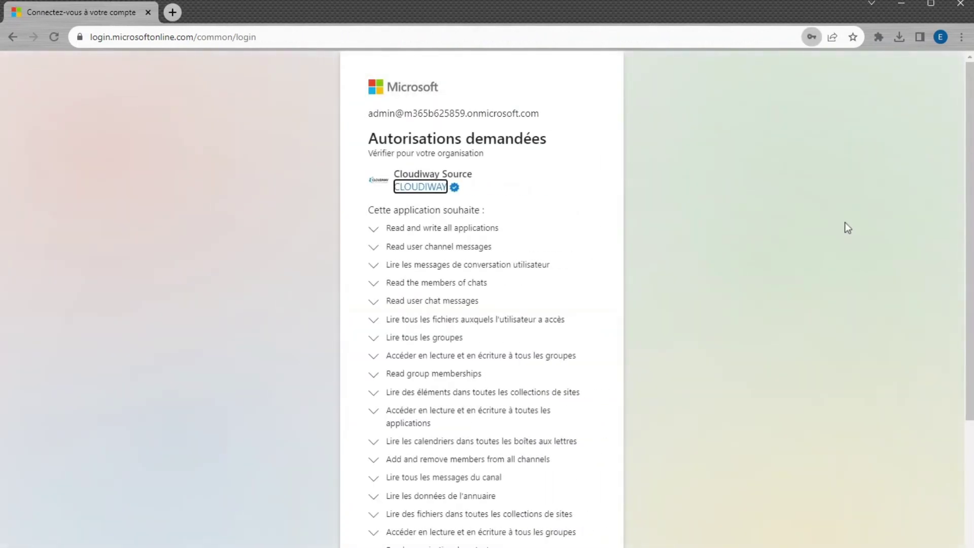
{"action": "scroll", "coordinate": [558, 355], "scroll_direction": "down", "scroll_amount": 7}
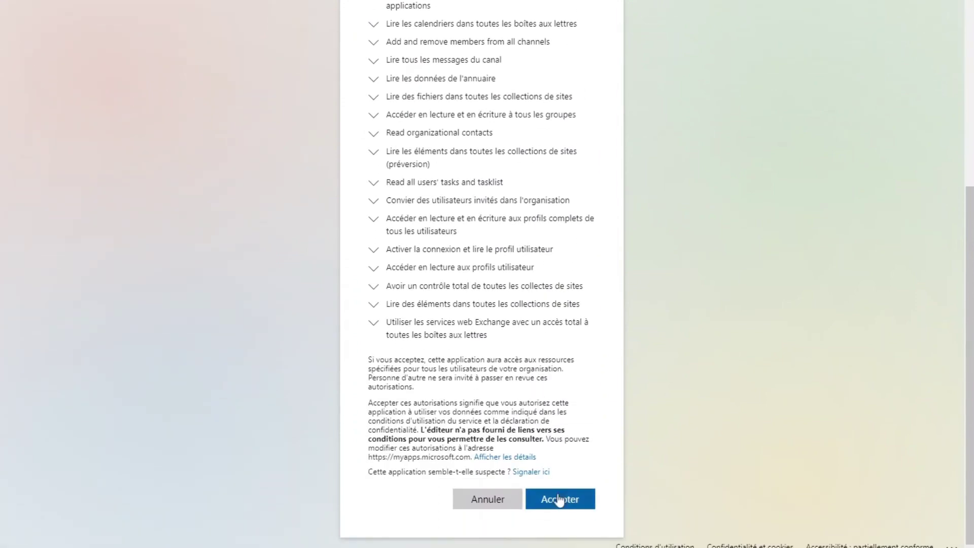
{"action": "left_click", "coordinate": [560, 500]}
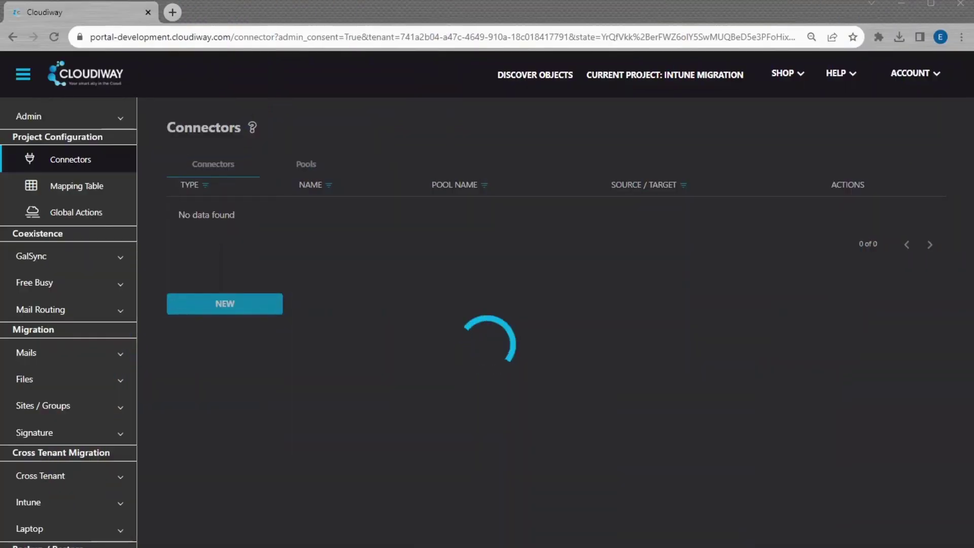
Create a Microsoft365 target connector named 'Target Tenant' with Cross Tenant Migration & Intune enabled.
{"action": "left_click", "coordinate": [225, 304]}
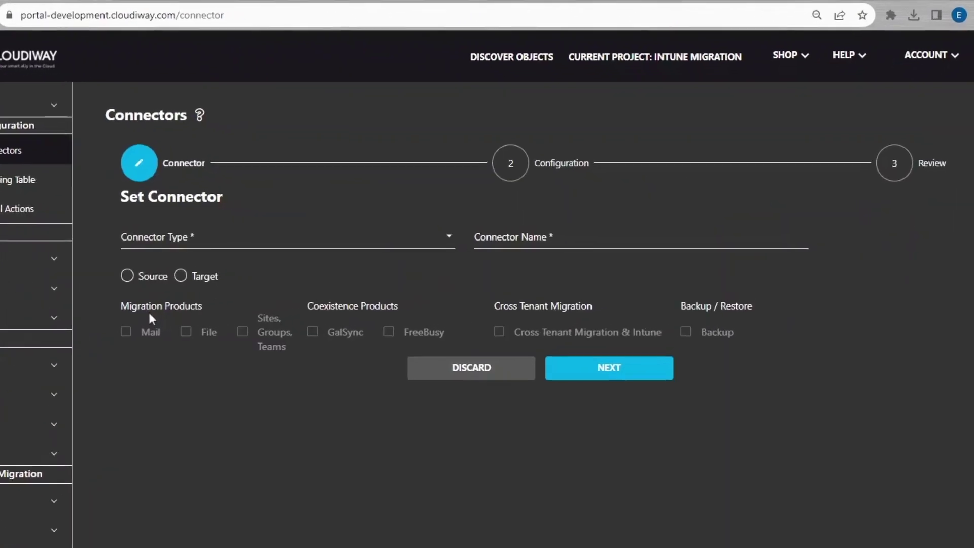
{"action": "left_click", "coordinate": [65, 243]}
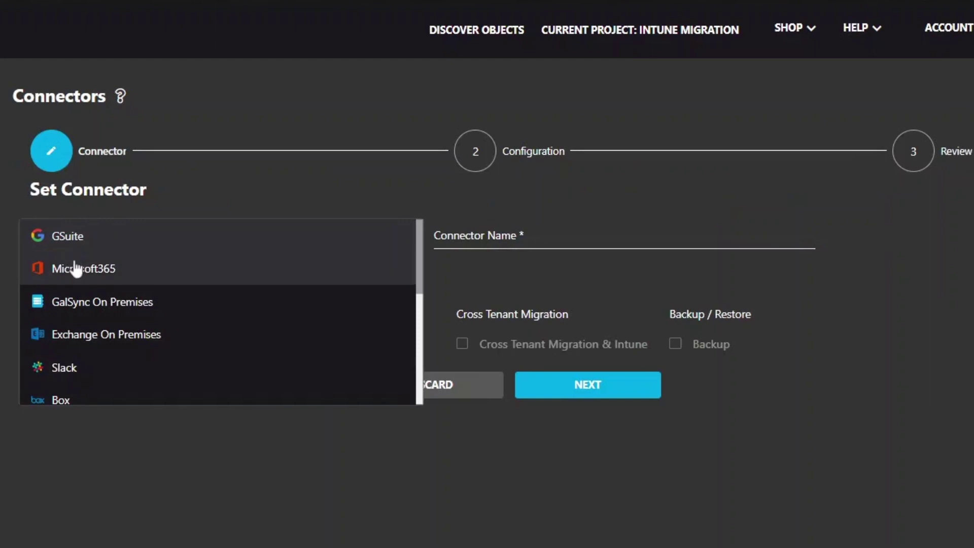
{"action": "left_click", "coordinate": [76, 269]}
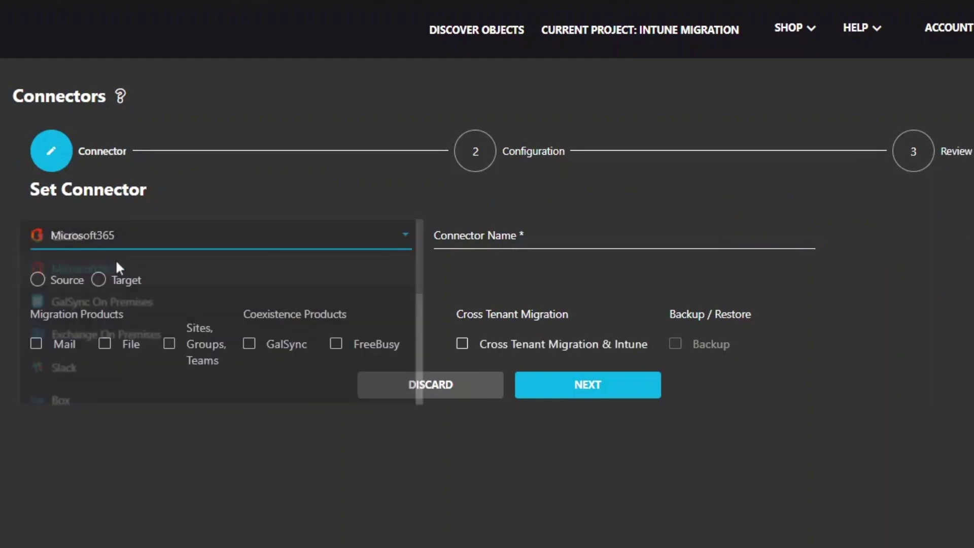
{"action": "left_click", "coordinate": [503, 230]}
{"action": "type", "text": "T"}
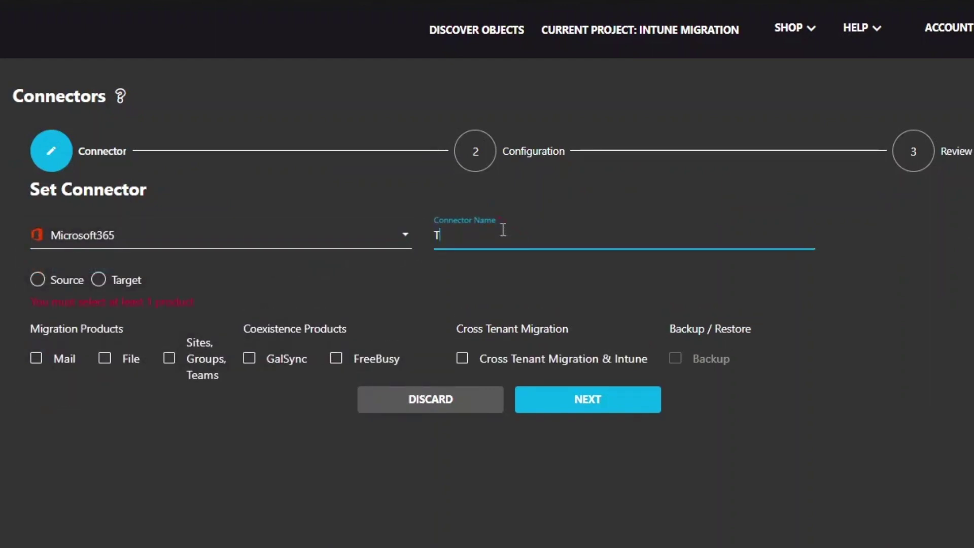
{"action": "type", "text": "arget Tenant"}
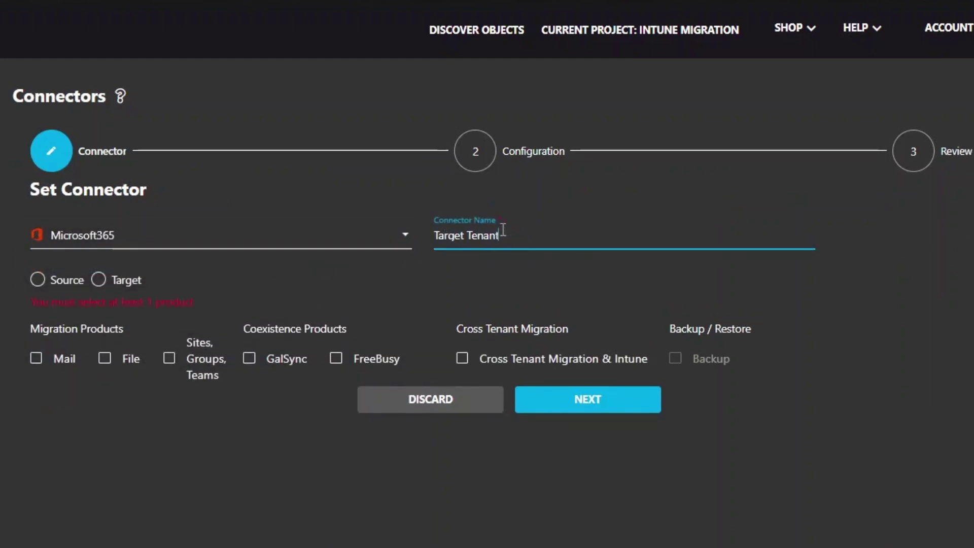
{"action": "left_click", "coordinate": [98, 279]}
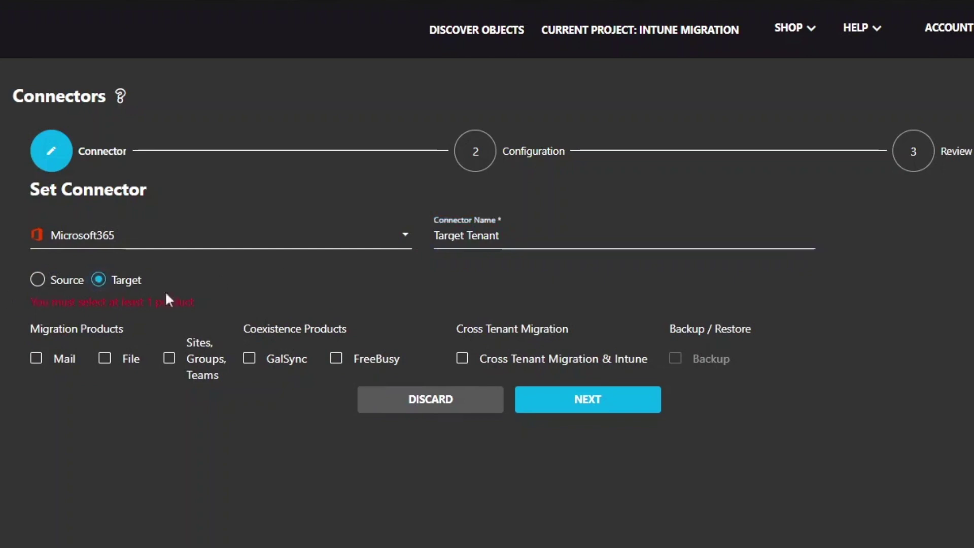
{"action": "left_click", "coordinate": [503, 362]}
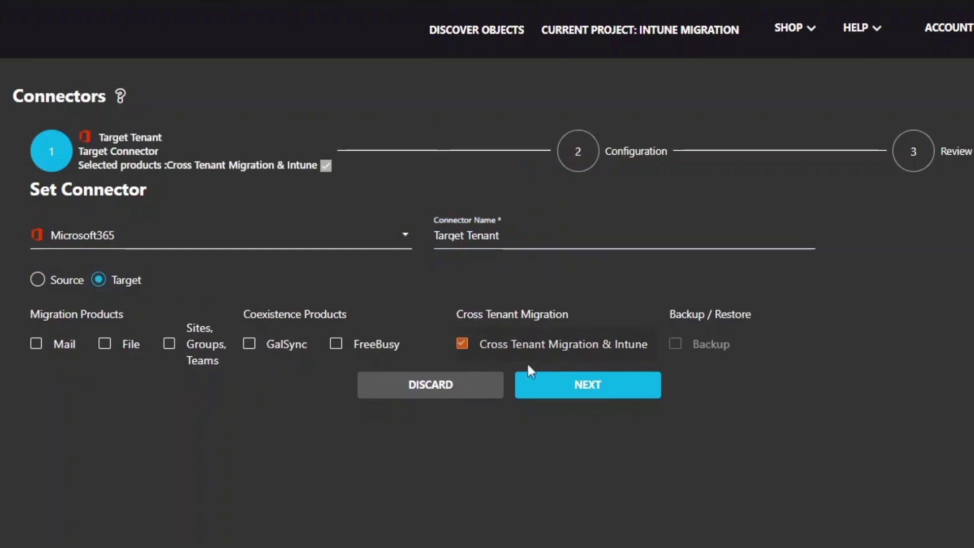
{"action": "left_click", "coordinate": [580, 390]}
Enter the target administrator's e-mail and password and request admin consent.
{"action": "left_click", "coordinate": [281, 318]}
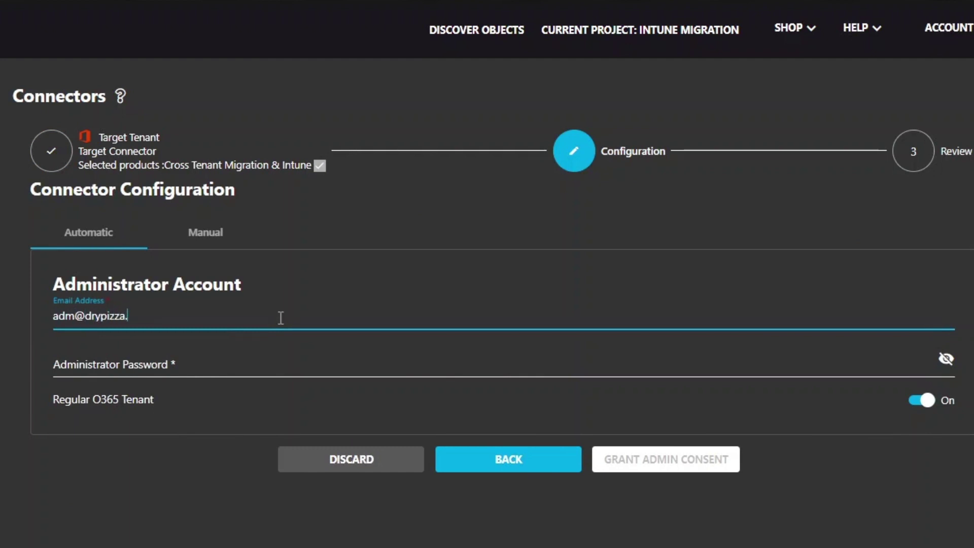
{"action": "left_click", "coordinate": [306, 365]}
{"action": "key", "text": "ctrl+v"}
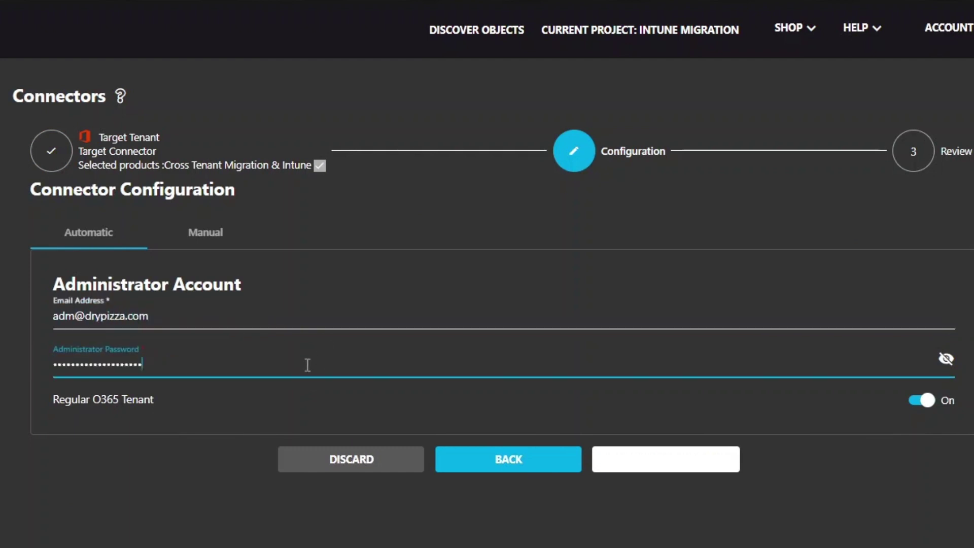
{"action": "left_click", "coordinate": [649, 473]}
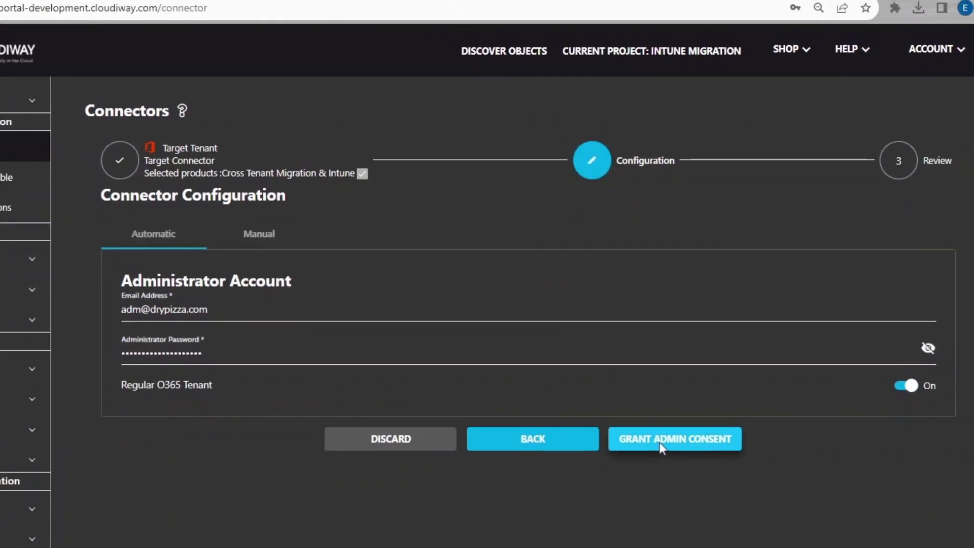
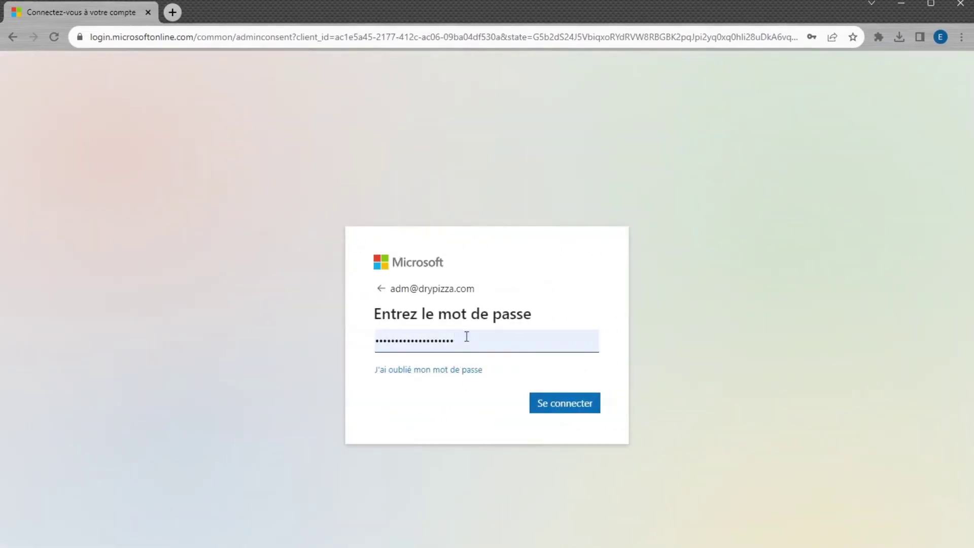
Submit the administrator's password with 'Se connecter' to reach the app's admin consent permissions page.
{"action": "left_click", "coordinate": [563, 403]}
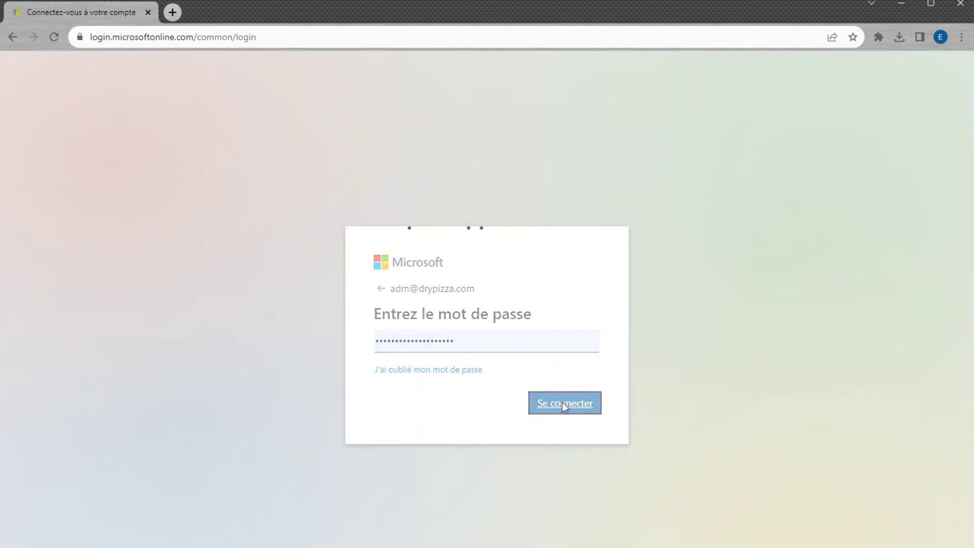
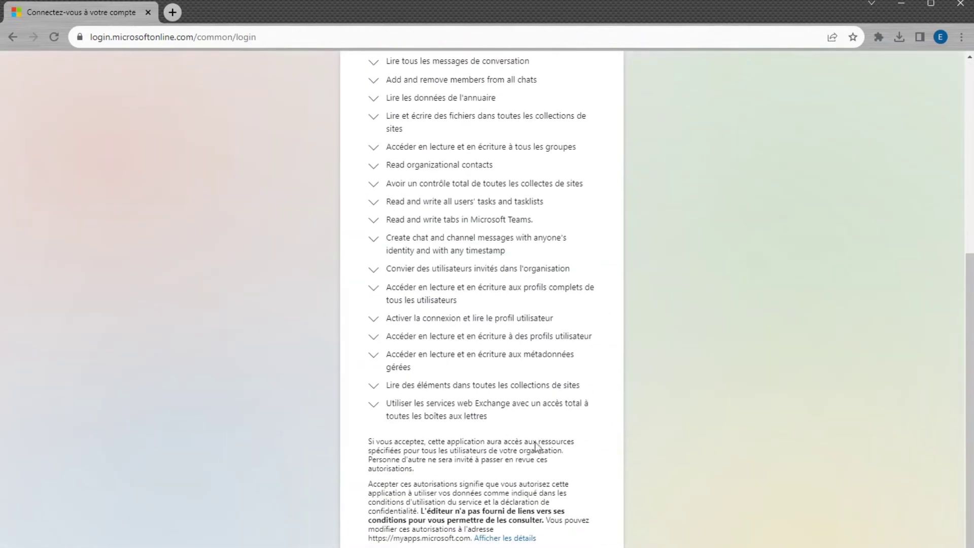
Scroll down the Microsoft 365 consent page to grant the Cloudiway Target app its permissions.
{"action": "left_click_drag", "start_coordinate": [438, 168], "coordinate": [470, 174]}
{"action": "scroll", "coordinate": [491, 337], "scroll_direction": "down", "scroll_amount": 7}
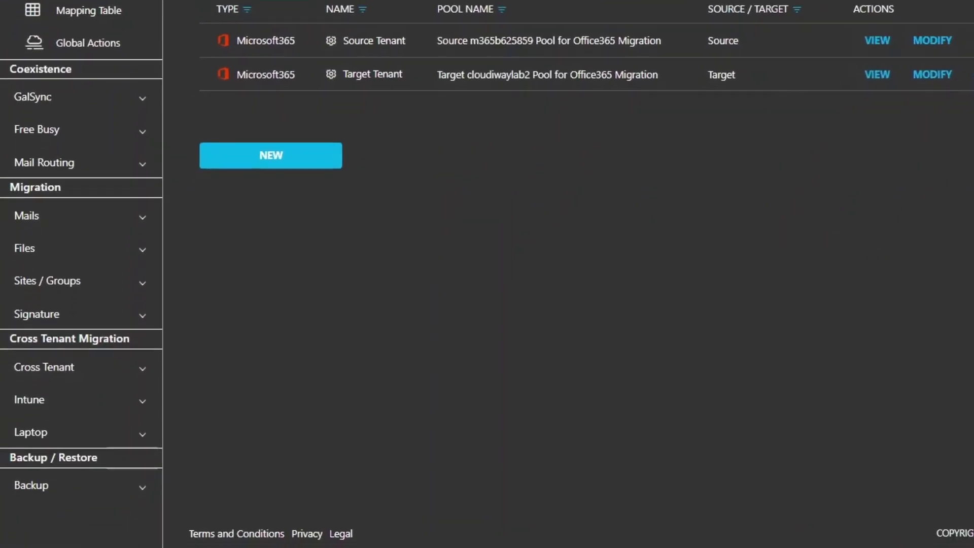
Run an Intune content discovery on the Source Tenant connector and refresh the policy list.
{"action": "left_click", "coordinate": [53, 383]}
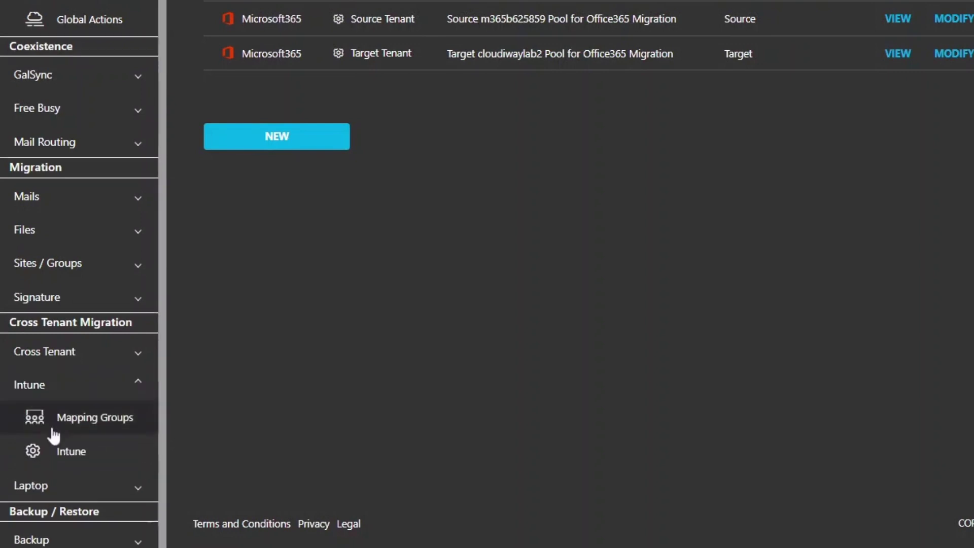
{"action": "left_click", "coordinate": [78, 452]}
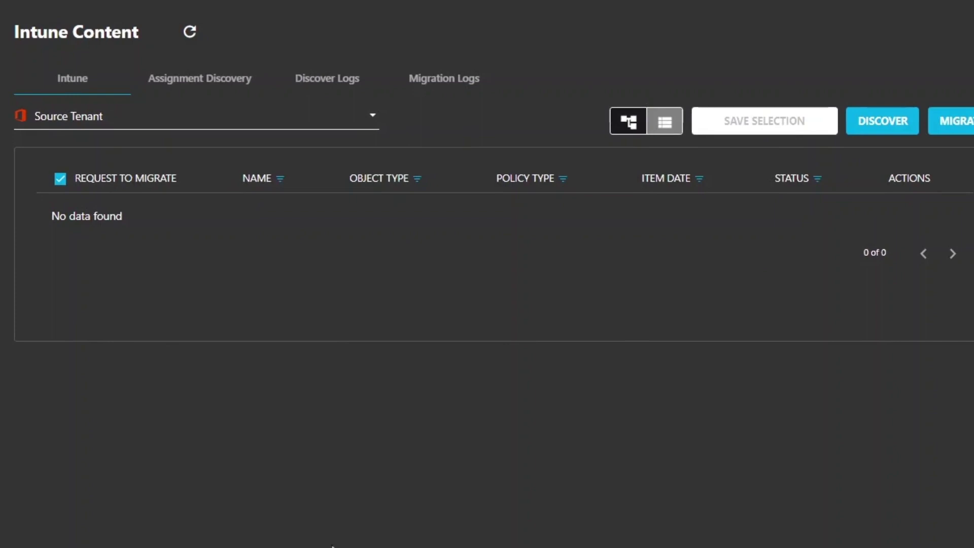
{"action": "left_click", "coordinate": [888, 122]}
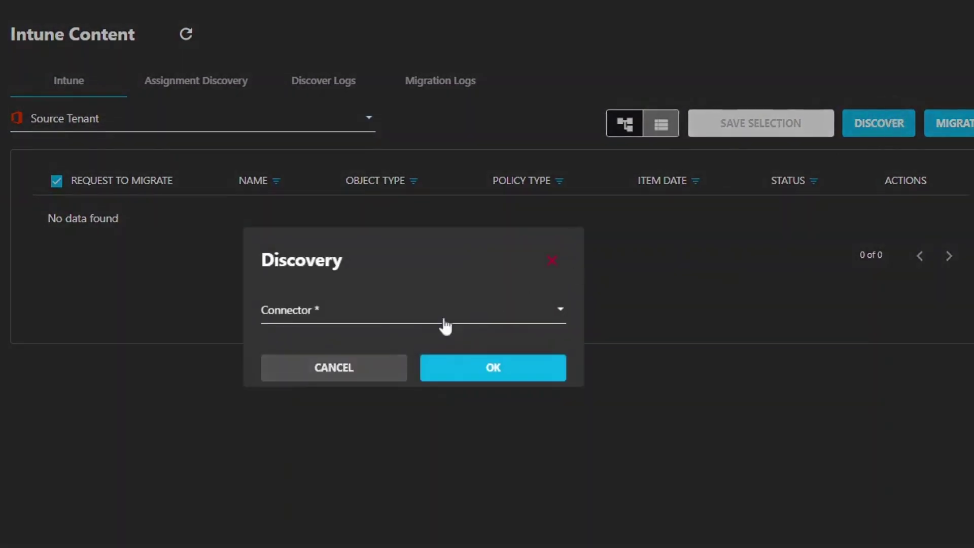
{"action": "left_click", "coordinate": [374, 320]}
{"action": "left_click", "coordinate": [330, 321]}
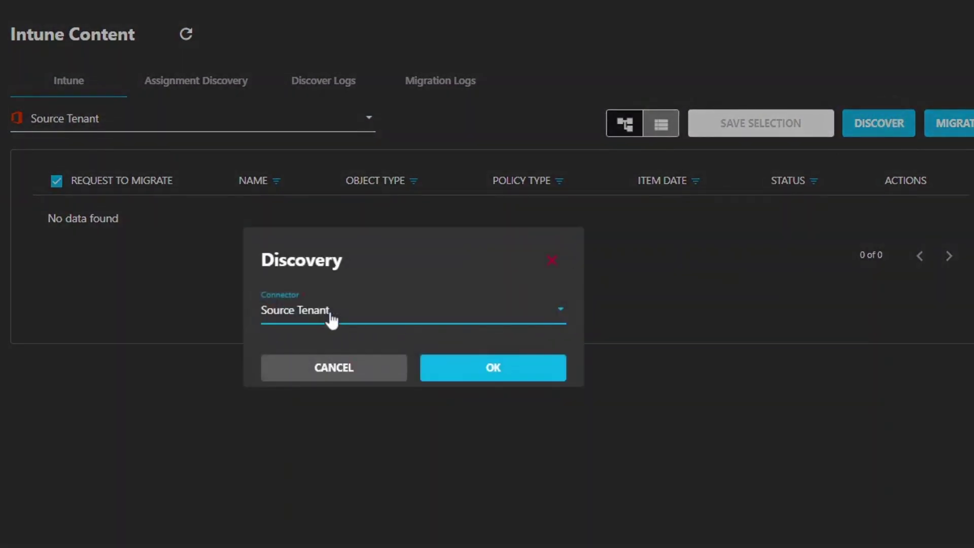
{"action": "left_click", "coordinate": [487, 368]}
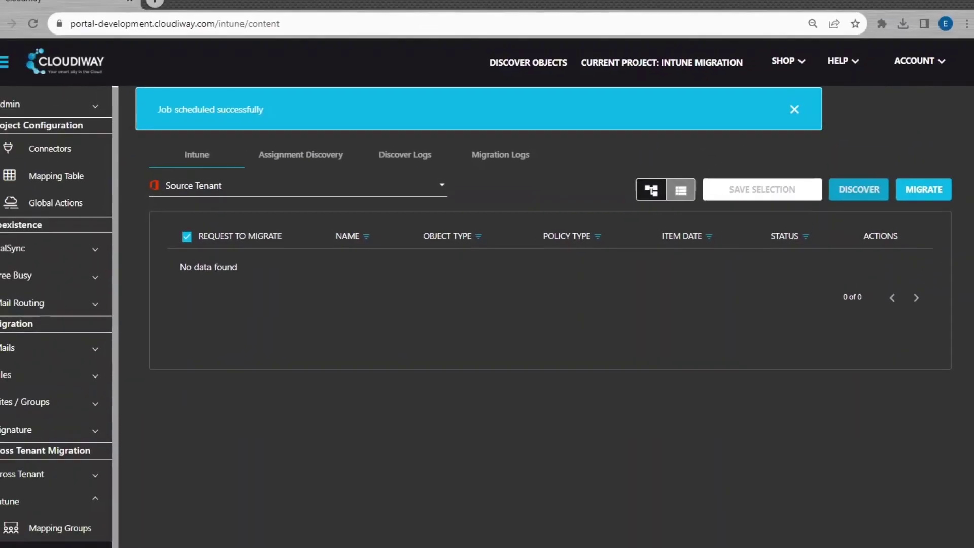
{"action": "left_click", "coordinate": [301, 118]}
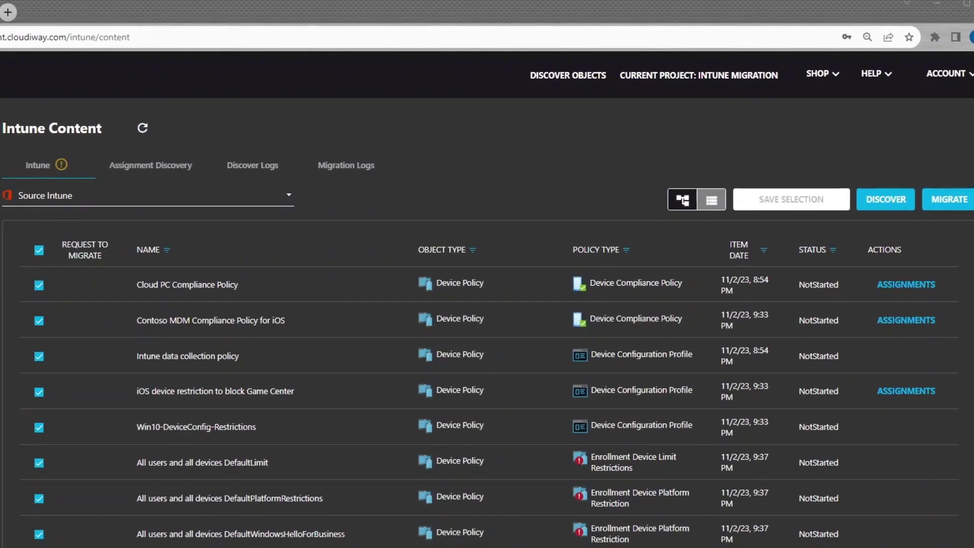
Review the refreshed Discover Logs to confirm the discovery job succeeded.
{"action": "left_click", "coordinate": [263, 167]}
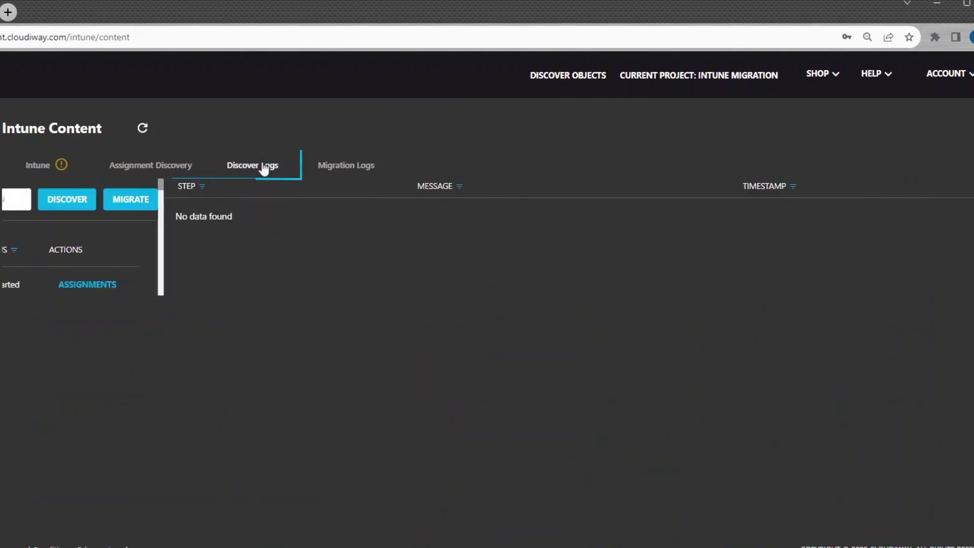
{"action": "left_click", "coordinate": [143, 128]}
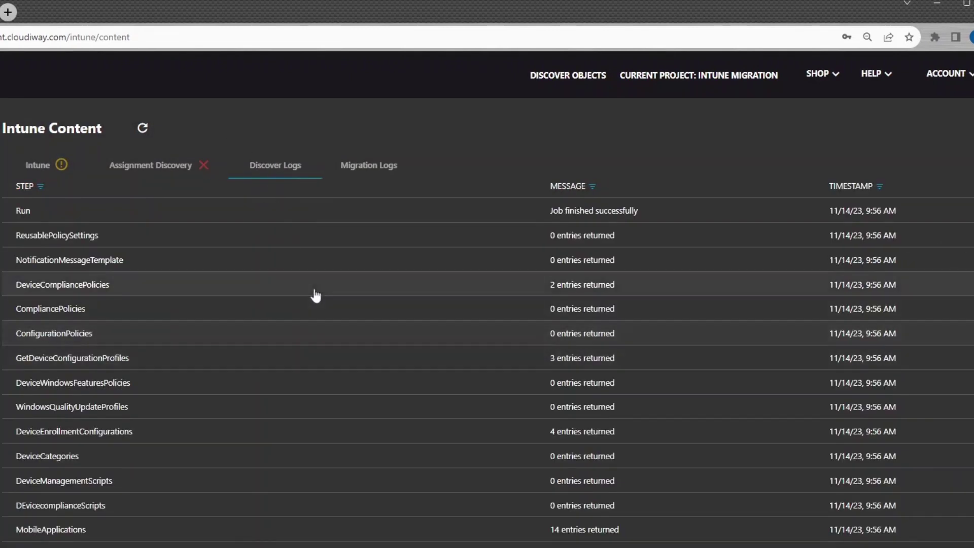
{"action": "scroll", "coordinate": [316, 296], "scroll_direction": "down", "scroll_amount": 8}
{"action": "scroll", "coordinate": [328, 367], "scroll_direction": "up", "scroll_amount": 8}
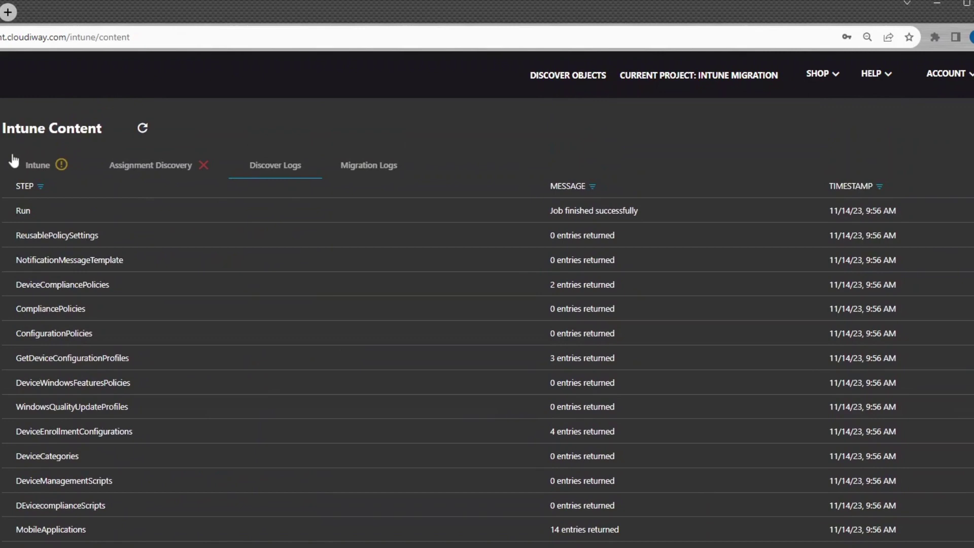
Confirm Cloud PC Compliance Policy's assignment group is sg-CloudPCUsers in Cloudiway's policy list.
{"action": "left_click", "coordinate": [14, 162]}
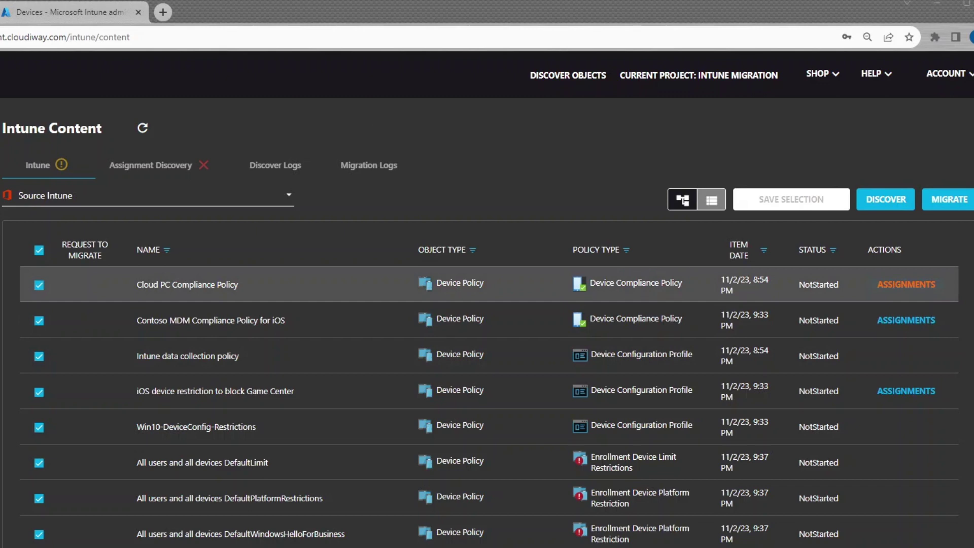
{"action": "left_click", "coordinate": [898, 286]}
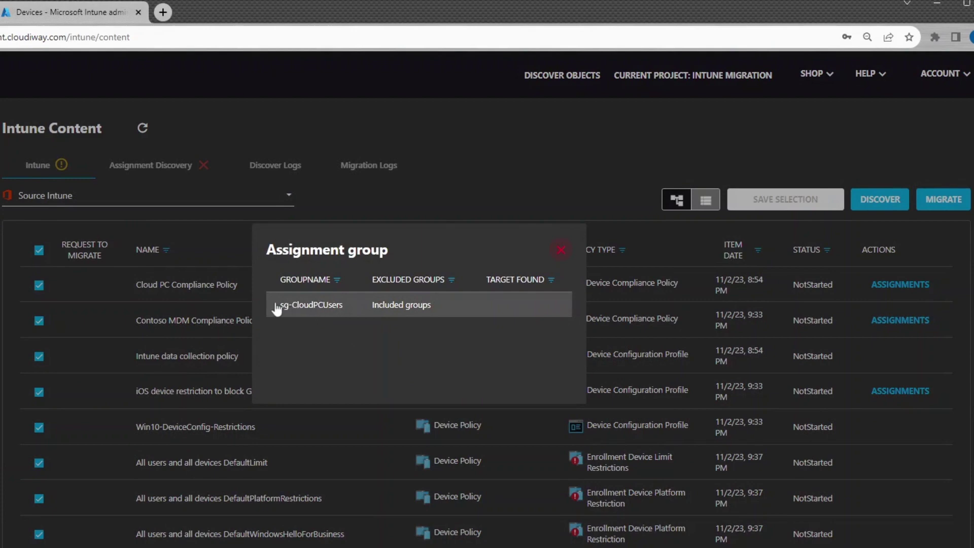
{"action": "left_click_drag", "start_coordinate": [276, 309], "coordinate": [365, 315]}
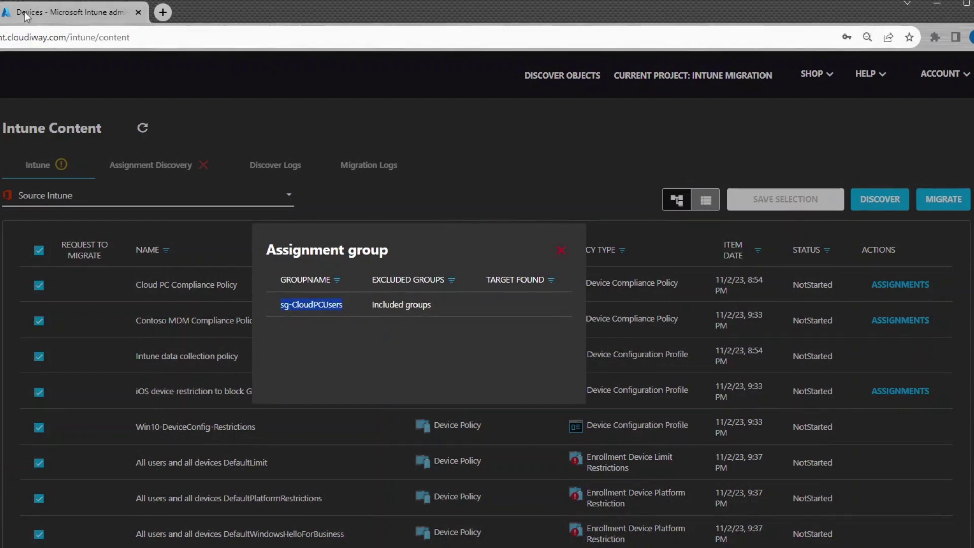
{"action": "left_click", "coordinate": [557, 254]}
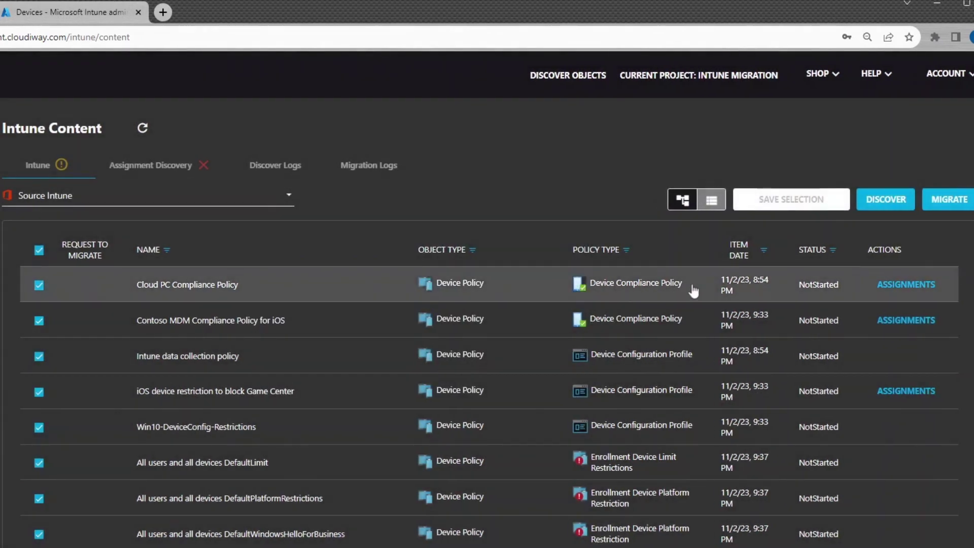
{"action": "left_click_drag", "start_coordinate": [694, 284], "coordinate": [580, 283]}
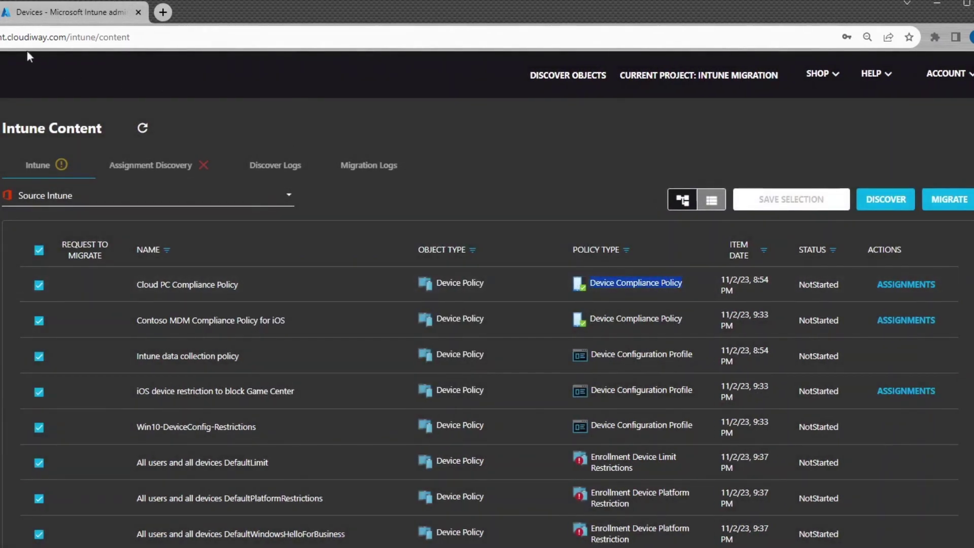
Check Cloud PC Compliance Policy's properties in Intune admin center show sg-CloudPCUsers as included group.
{"action": "left_click", "coordinate": [45, 12]}
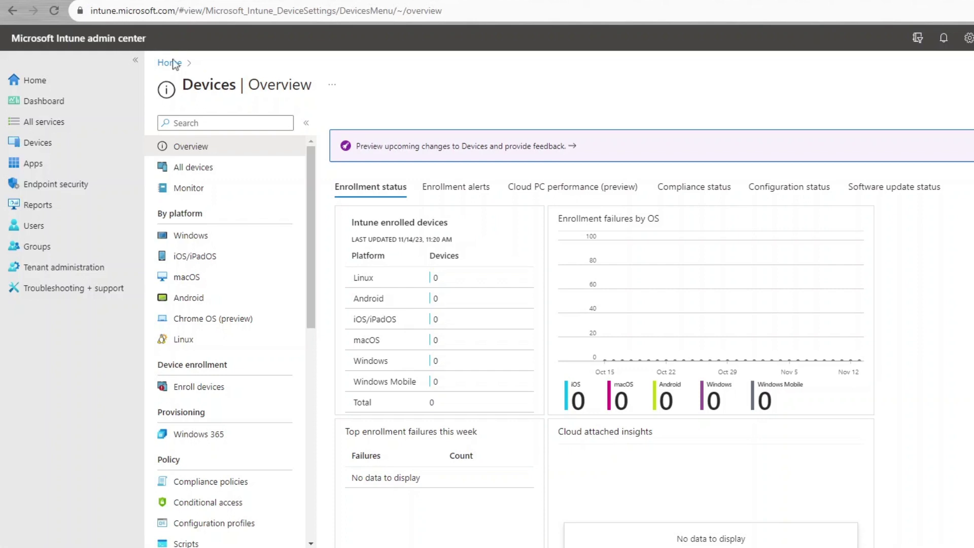
{"action": "left_click", "coordinate": [213, 487]}
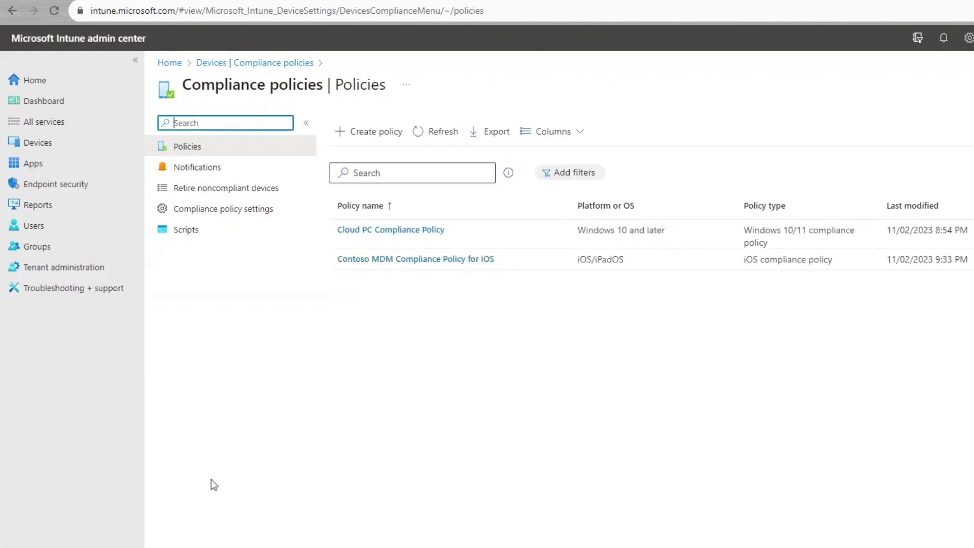
{"action": "left_click", "coordinate": [370, 233]}
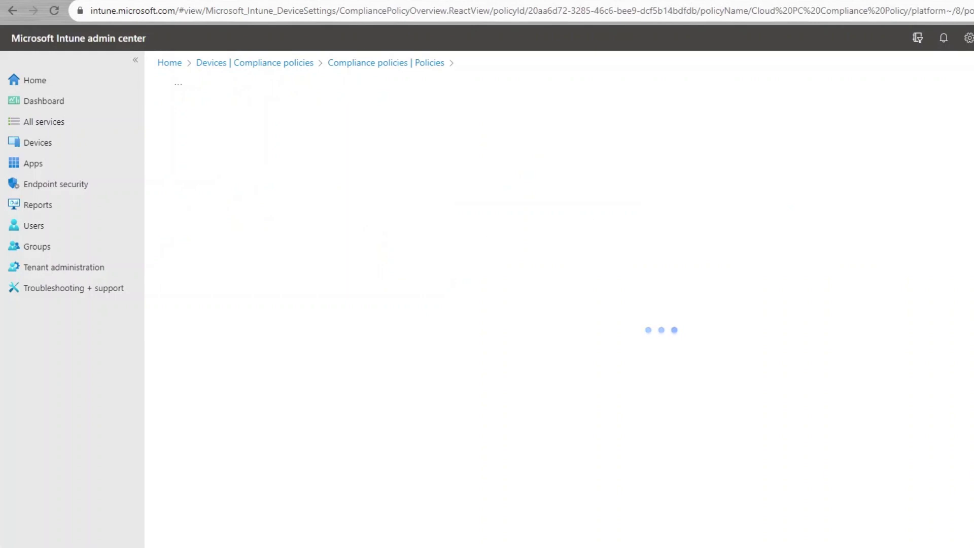
{"action": "left_click", "coordinate": [235, 158]}
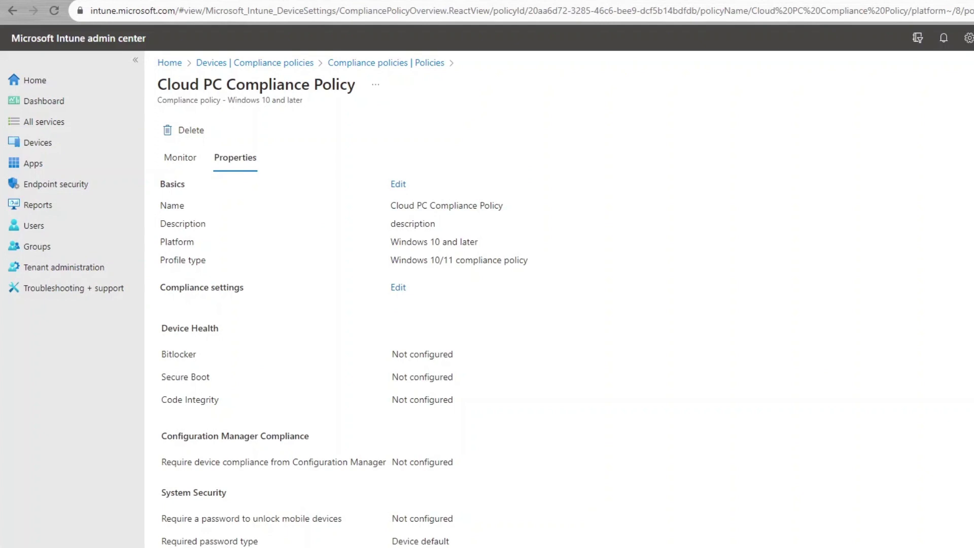
{"action": "scroll", "coordinate": [558, 324], "scroll_direction": "down", "scroll_amount": 12}
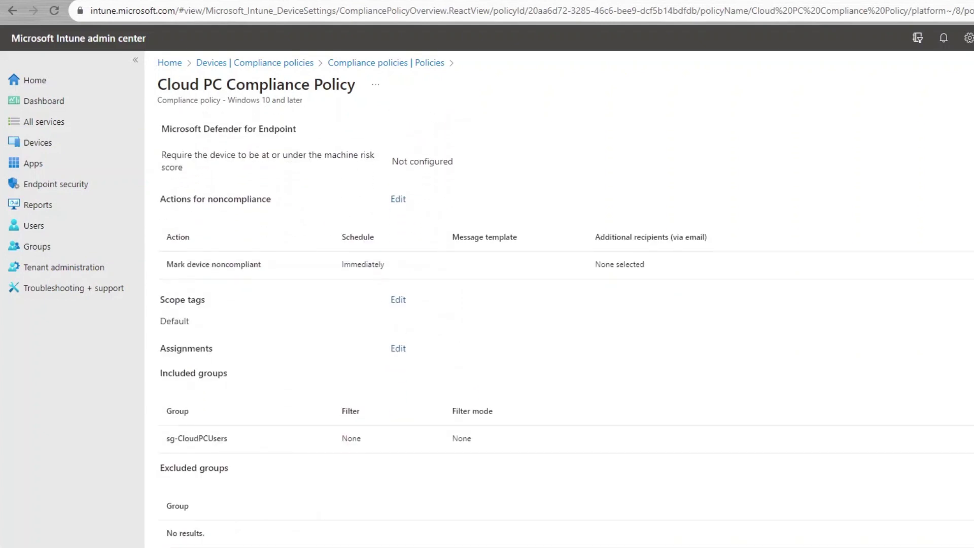
{"action": "left_click_drag", "start_coordinate": [193, 421], "coordinate": [228, 439]}
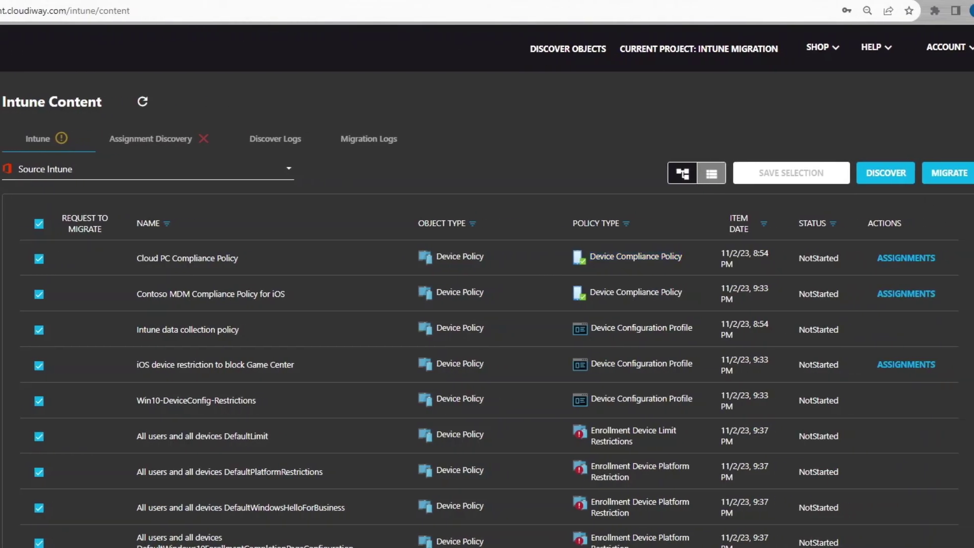
Recheck Cloud PC Compliance Policy's groups, then review the Assignment Discovery tab for all six policies.
{"action": "left_click", "coordinate": [906, 257]}
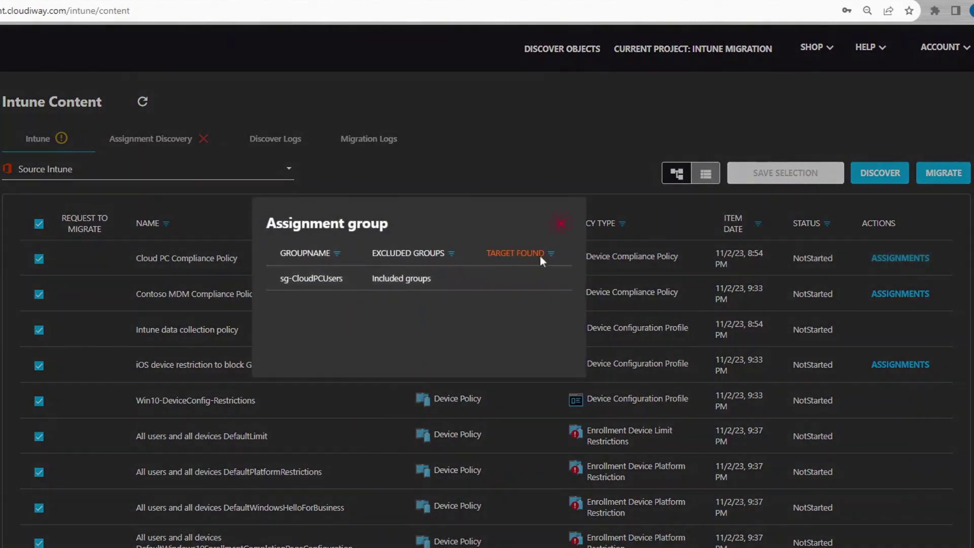
{"action": "left_click", "coordinate": [560, 224]}
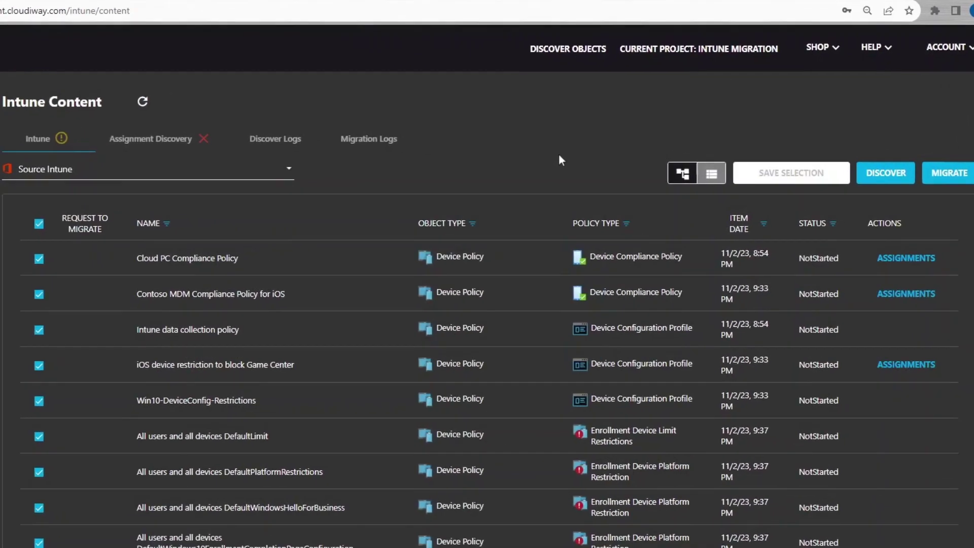
{"action": "left_click", "coordinate": [143, 144]}
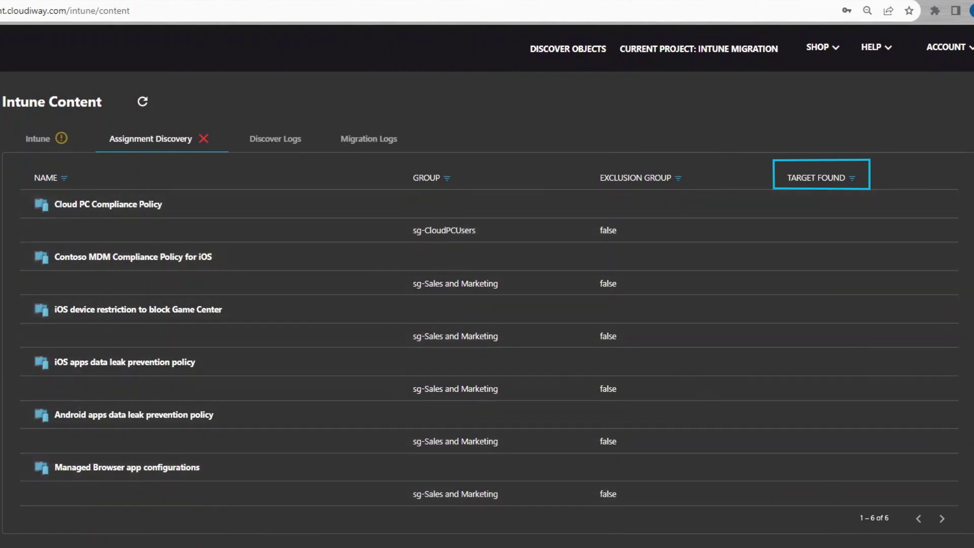
{"action": "left_click", "coordinate": [46, 142]}
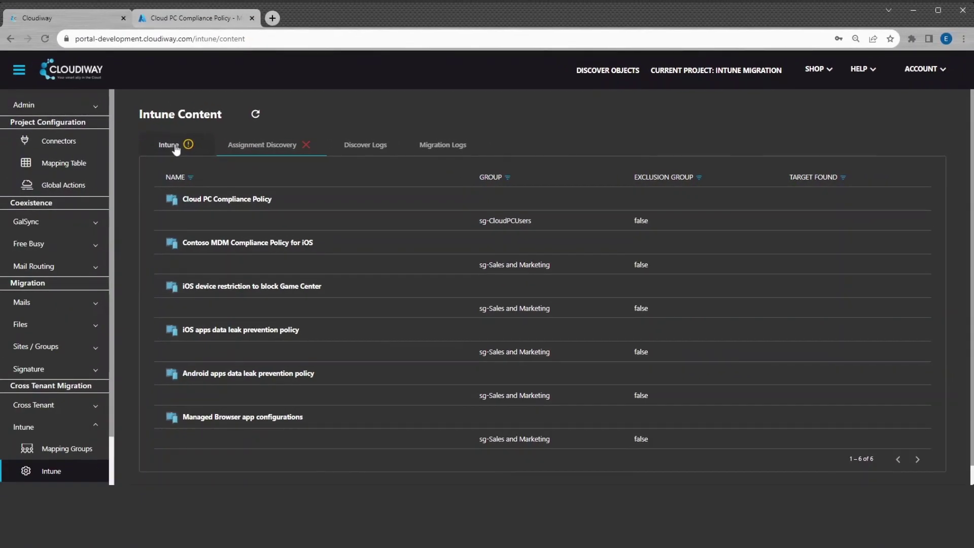
{"action": "left_click", "coordinate": [176, 146]}
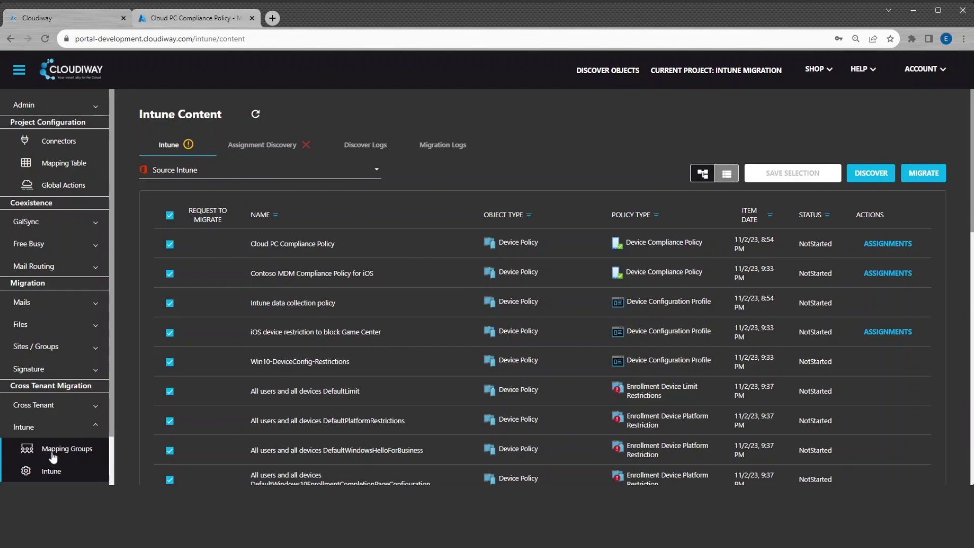
Fetch group mappings to the cloudiwaylab2 target pool using Mail Exact Match with provisioning enabled.
{"action": "left_click", "coordinate": [53, 455]}
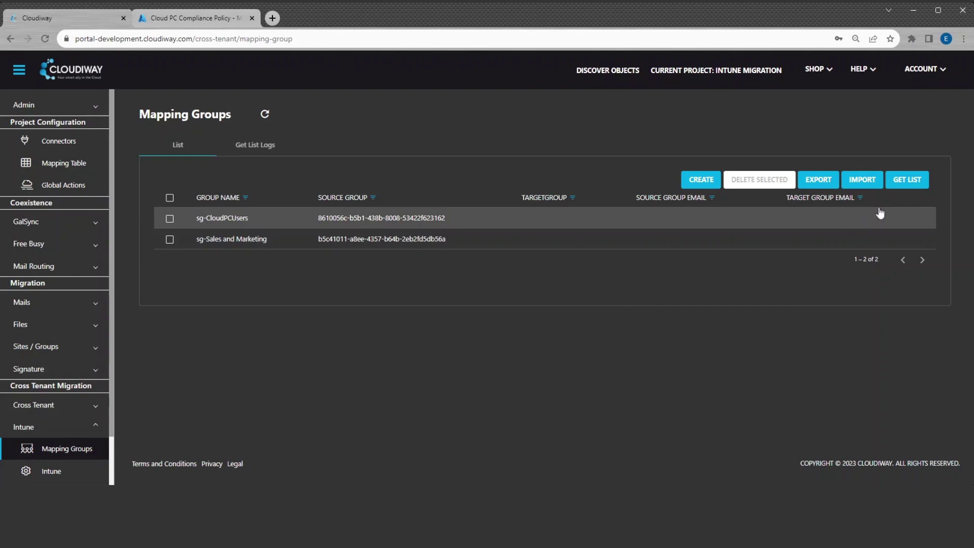
{"action": "left_click", "coordinate": [905, 182]}
{"action": "left_click", "coordinate": [341, 218]}
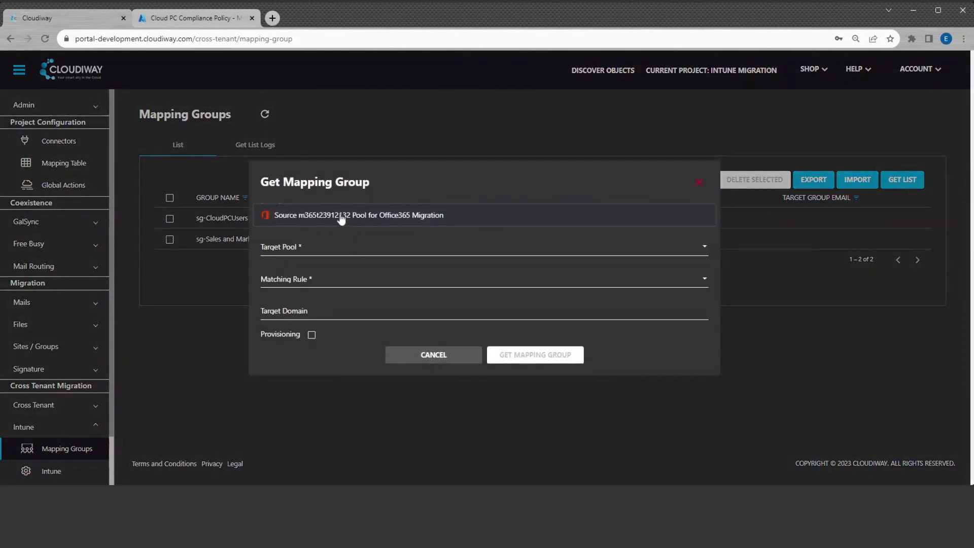
{"action": "left_click", "coordinate": [338, 217]}
{"action": "left_click", "coordinate": [337, 244]}
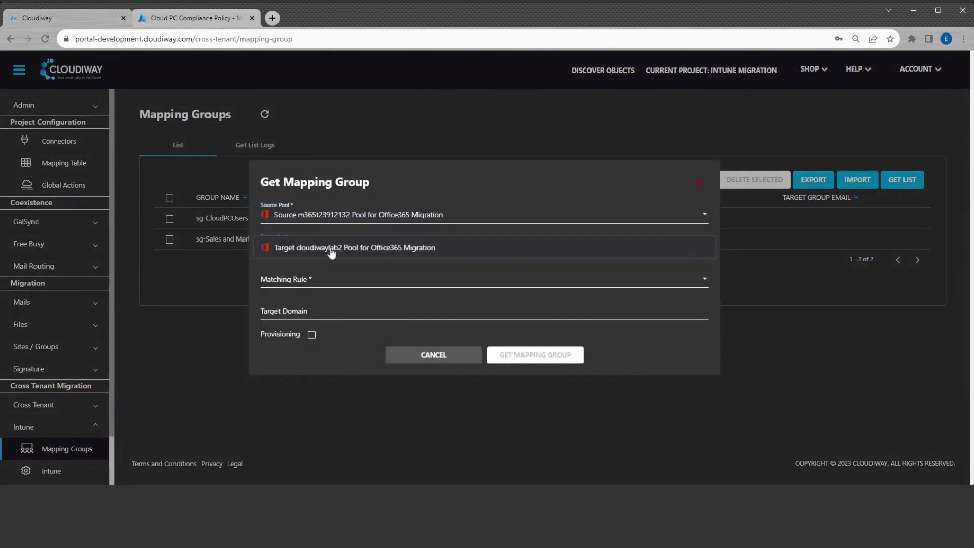
{"action": "left_click", "coordinate": [330, 251]}
{"action": "left_click", "coordinate": [332, 281]}
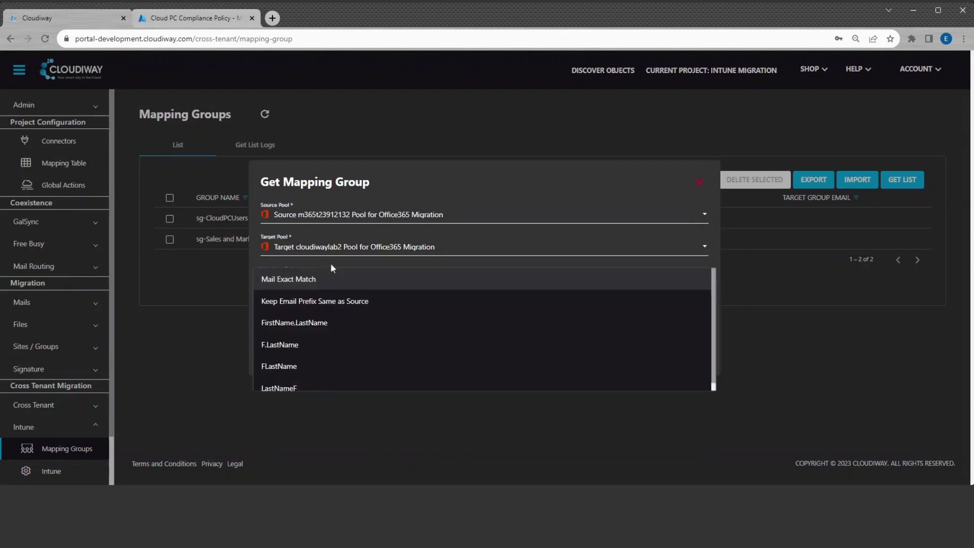
{"action": "left_click", "coordinate": [302, 283]}
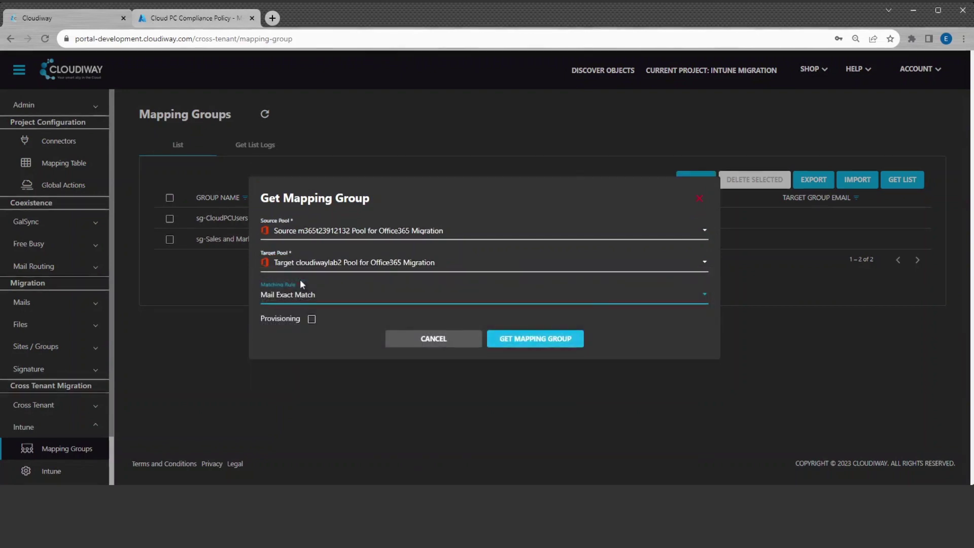
{"action": "left_click", "coordinate": [312, 319]}
{"action": "left_click", "coordinate": [545, 341]}
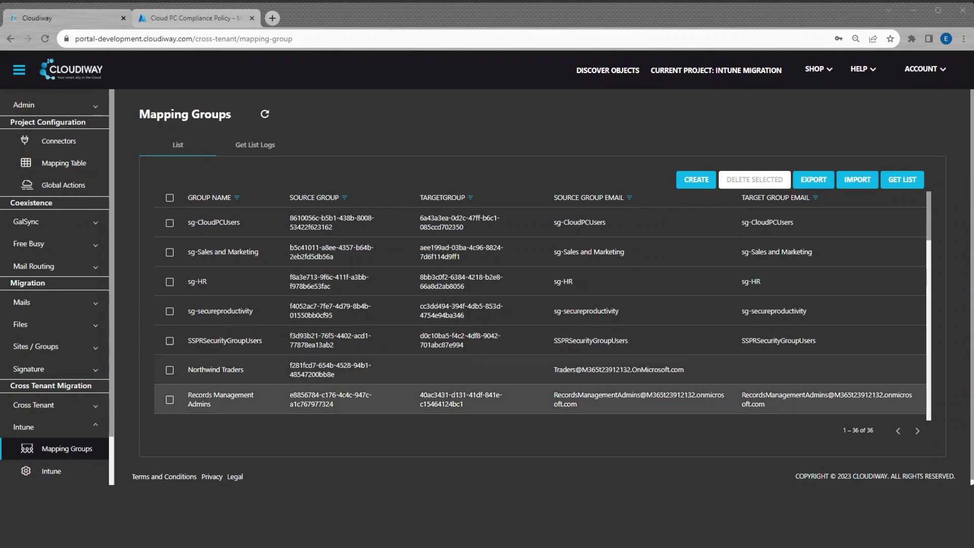
Inspect the target group object ID in sg-CloudPCUsers' mapping details, then cancel.
{"action": "left_click", "coordinate": [217, 222]}
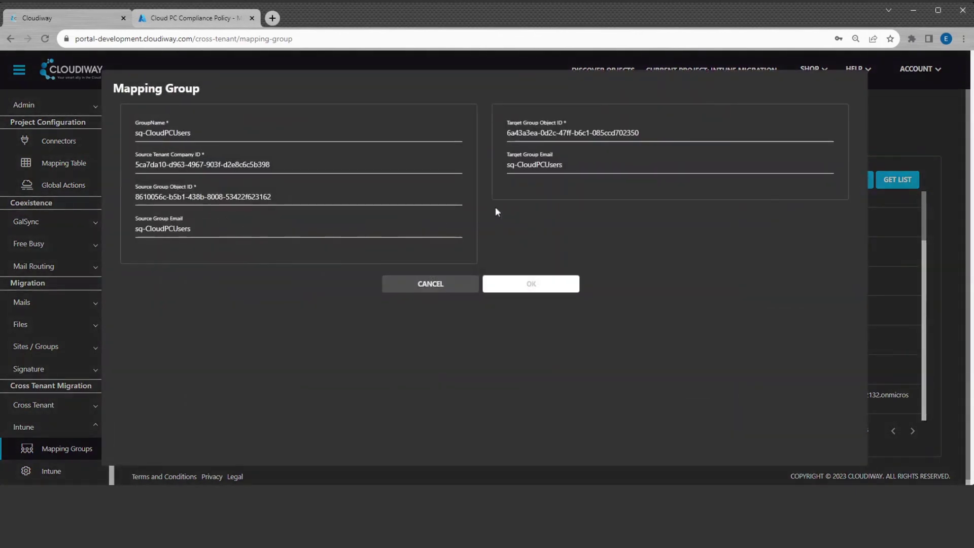
{"action": "left_click_drag", "start_coordinate": [507, 133], "coordinate": [601, 134]}
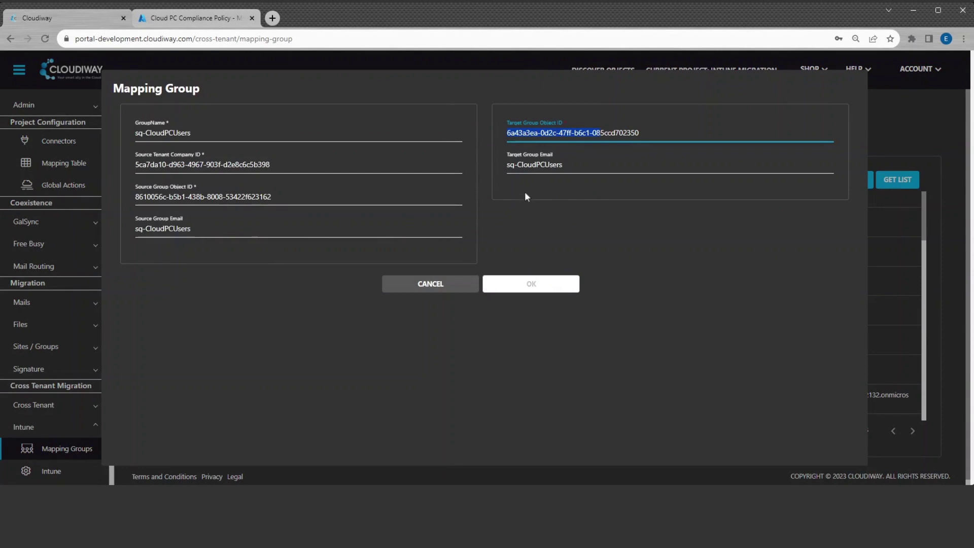
{"action": "left_click", "coordinate": [461, 283]}
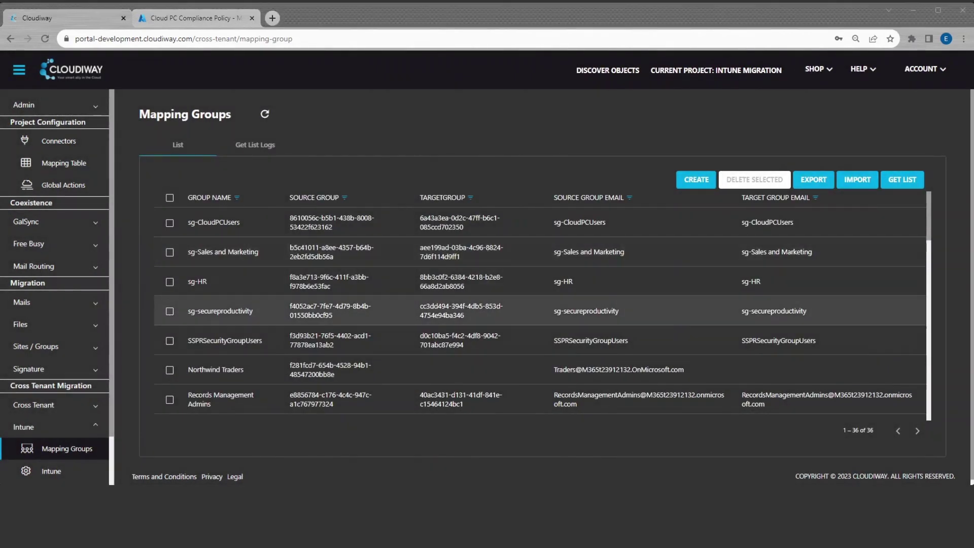
{"action": "scroll", "coordinate": [56, 284], "scroll_direction": "down", "scroll_amount": 1}
Verify Assignment Discovery shows targets found, then select all Intune policies.
{"action": "left_click", "coordinate": [51, 417]}
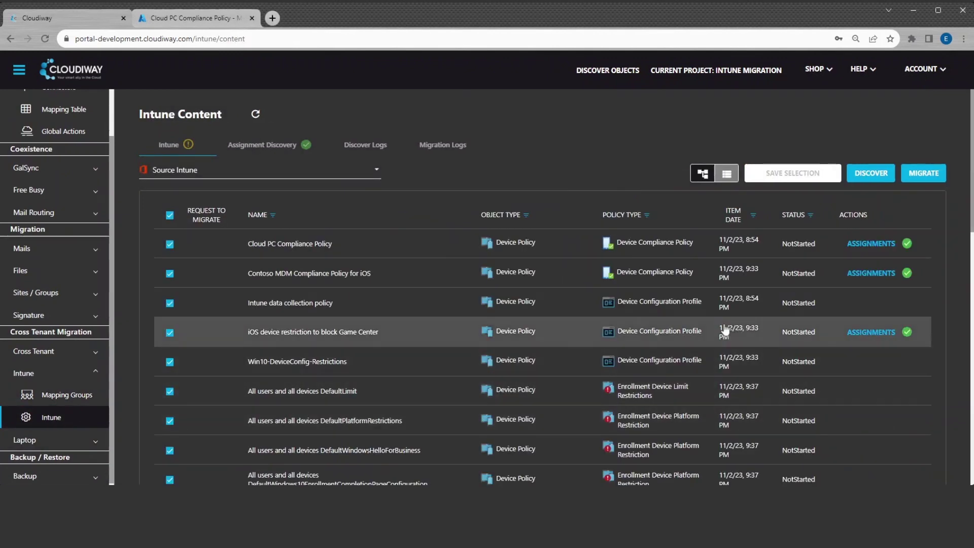
{"action": "left_click", "coordinate": [282, 145]}
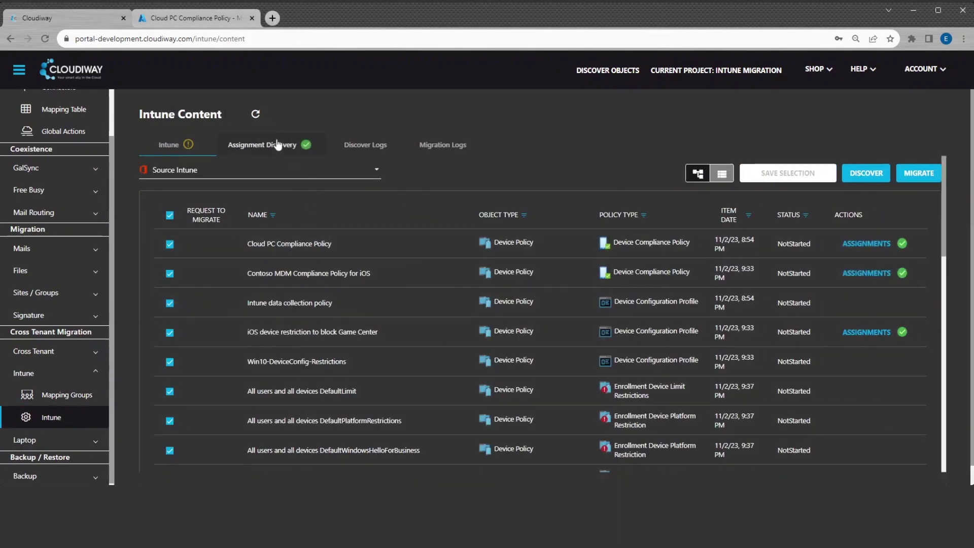
{"action": "scroll", "coordinate": [792, 300], "scroll_direction": "down", "scroll_amount": 1}
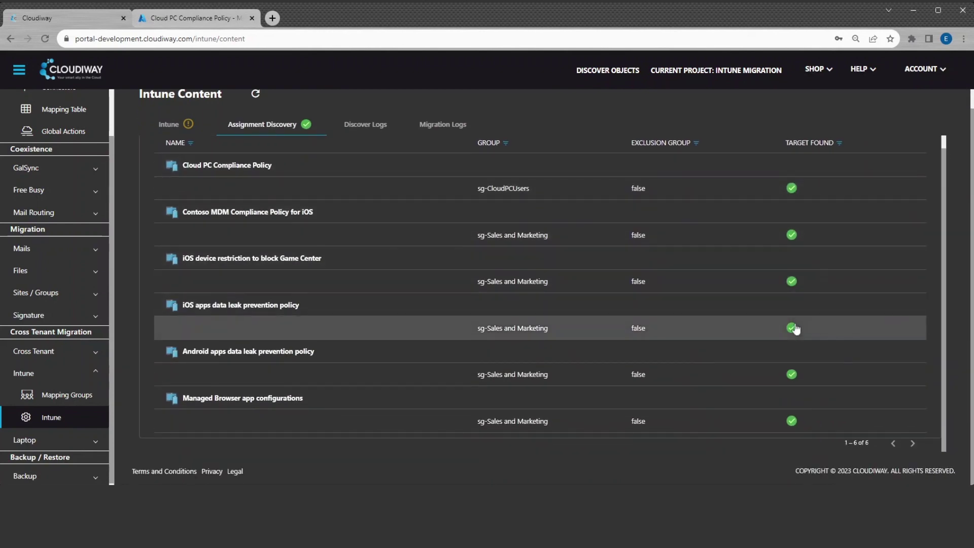
{"action": "left_click", "coordinate": [180, 119]}
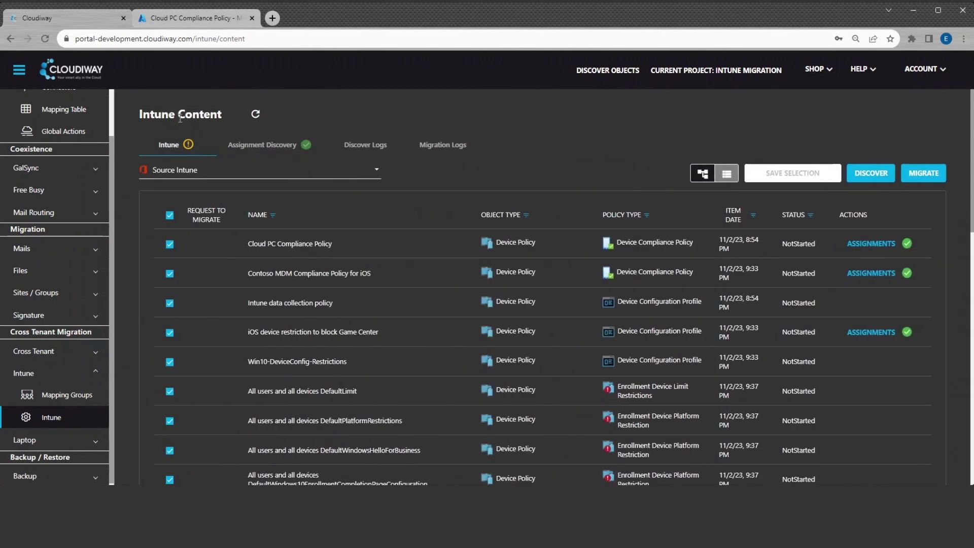
{"action": "left_click", "coordinate": [170, 216]}
Migrate the selected policies from Source Intune to Target Intune, then refresh to see Success status.
{"action": "left_click", "coordinate": [921, 175]}
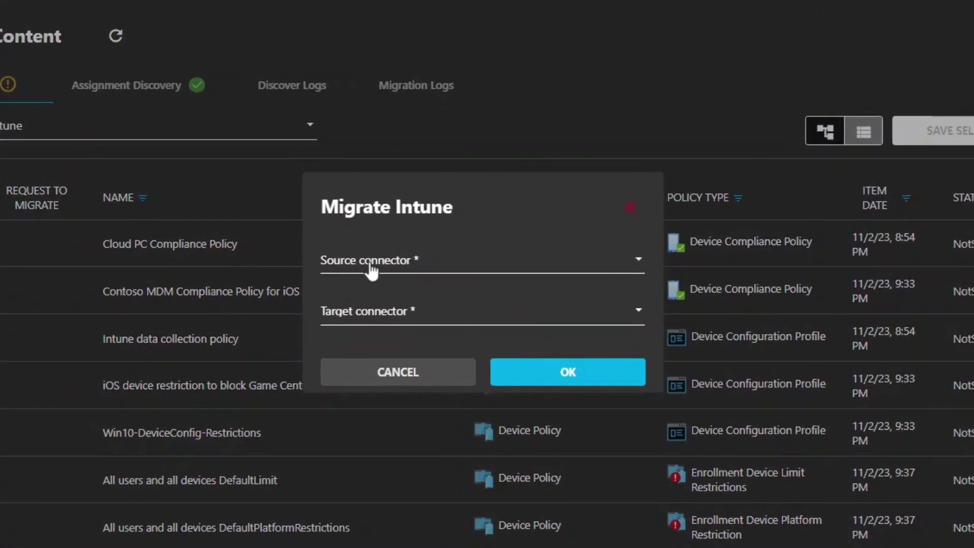
{"action": "left_click", "coordinate": [371, 268]}
{"action": "left_click", "coordinate": [370, 268]}
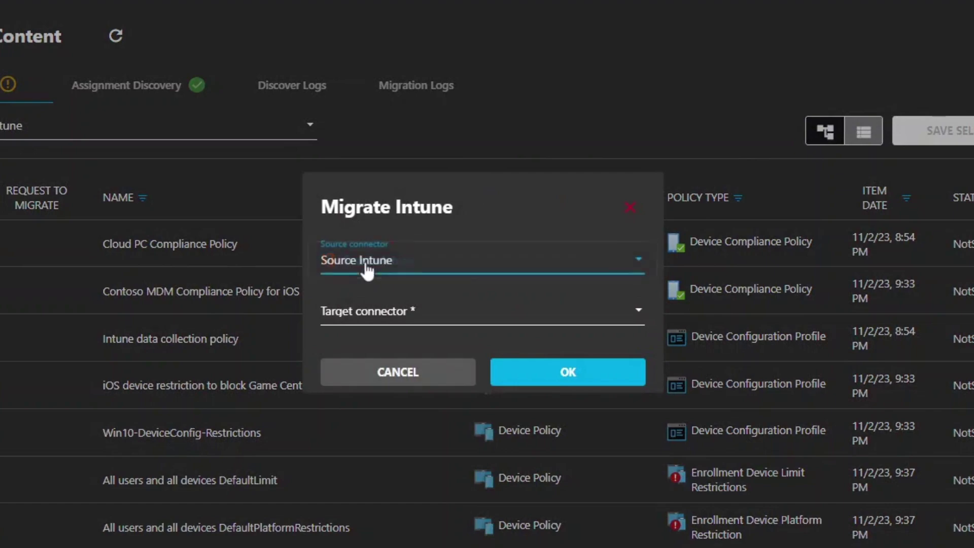
{"action": "left_click", "coordinate": [374, 310]}
{"action": "left_click", "coordinate": [444, 332]}
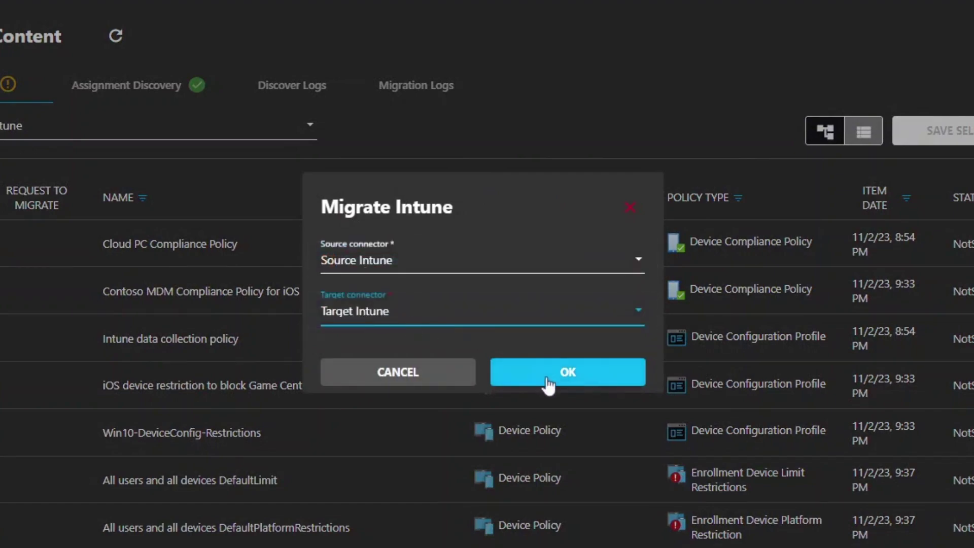
{"action": "left_click", "coordinate": [546, 378]}
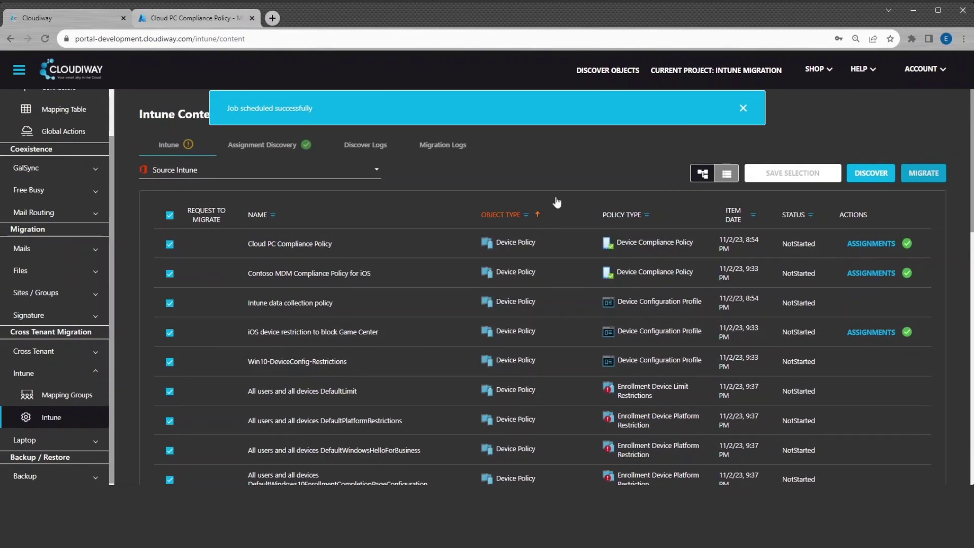
{"action": "left_click", "coordinate": [743, 109]}
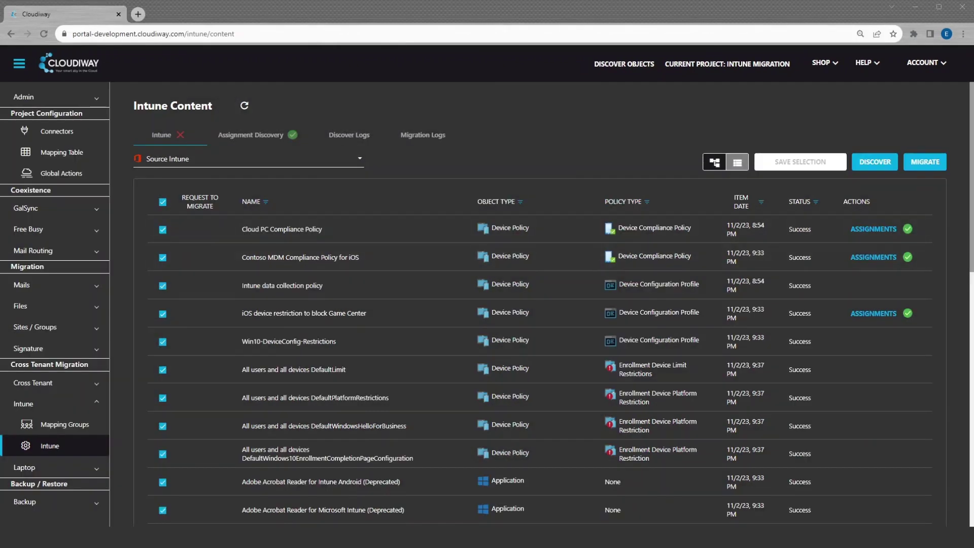
{"action": "left_click", "coordinate": [244, 105]}
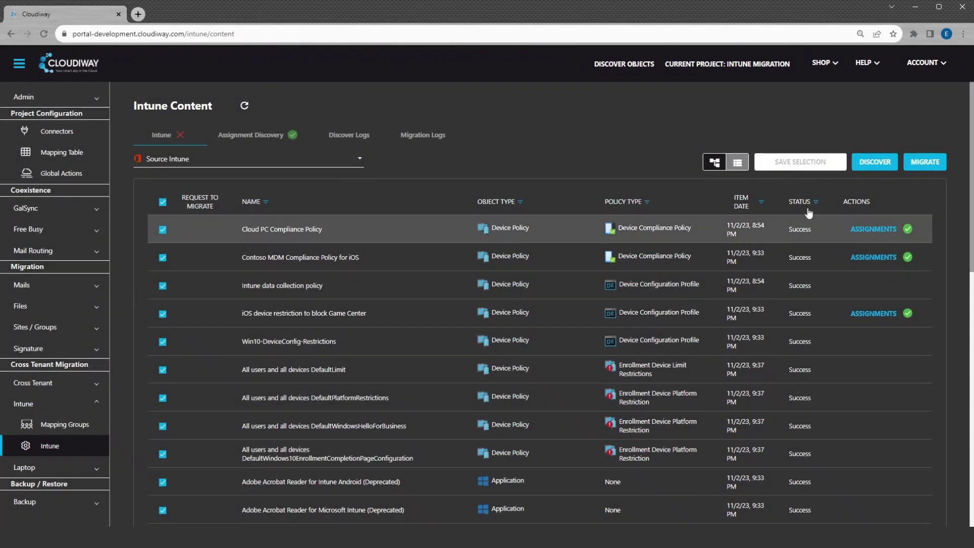